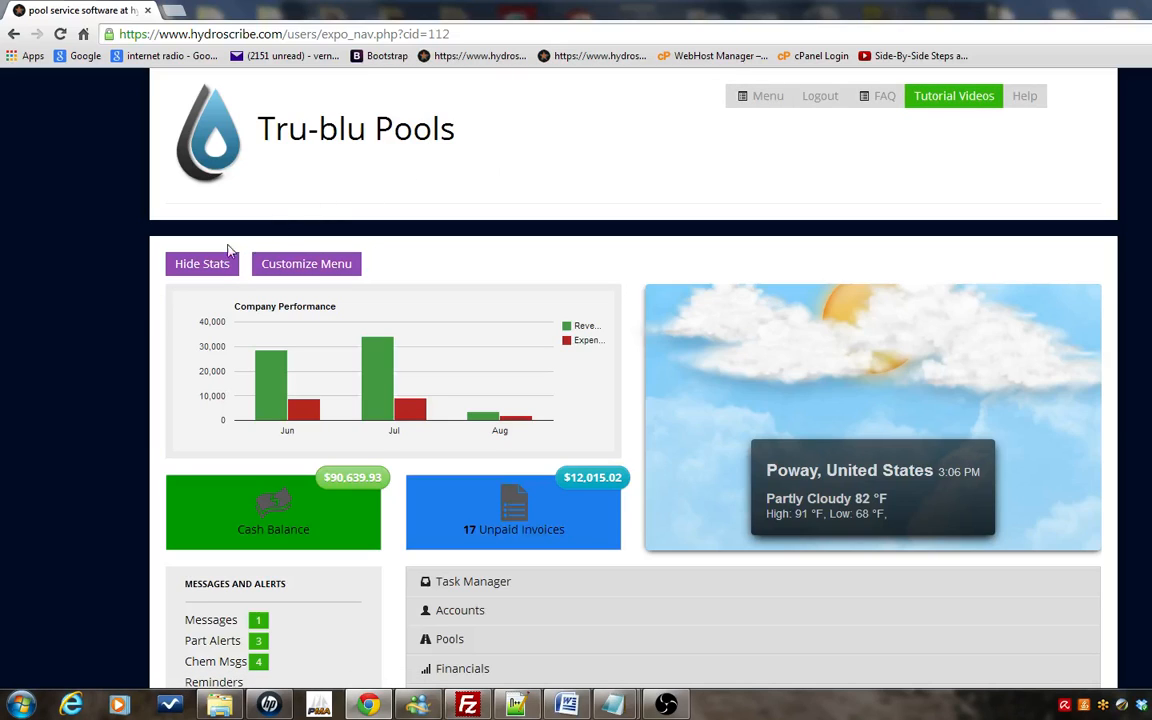
# Step: Hide the company statistics and open the Schedule Billing page from the Financials section
pyautogui.click(204, 264)
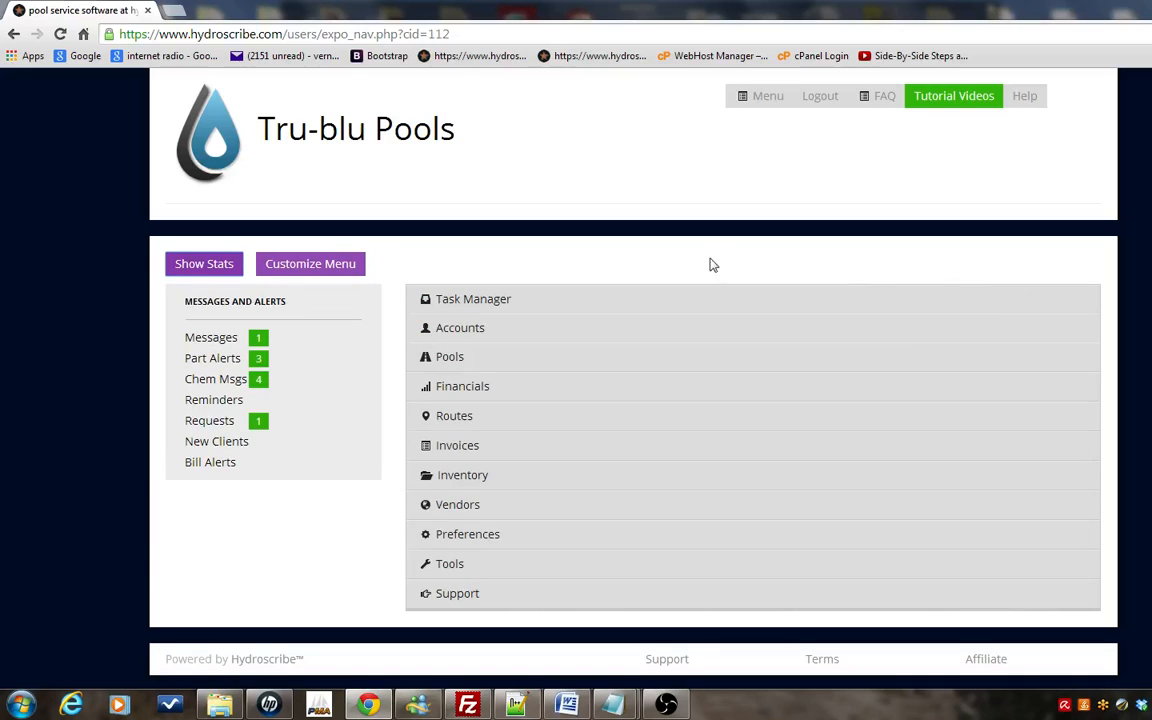
pyautogui.click(511, 392)
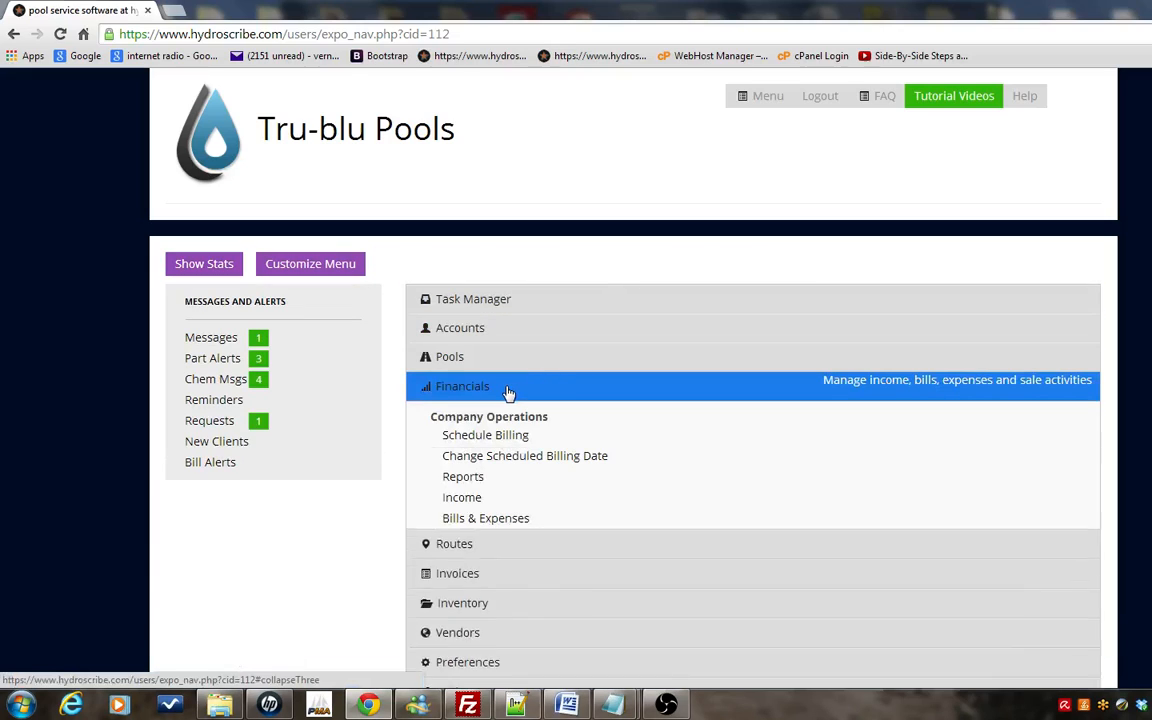
pyautogui.click(510, 440)
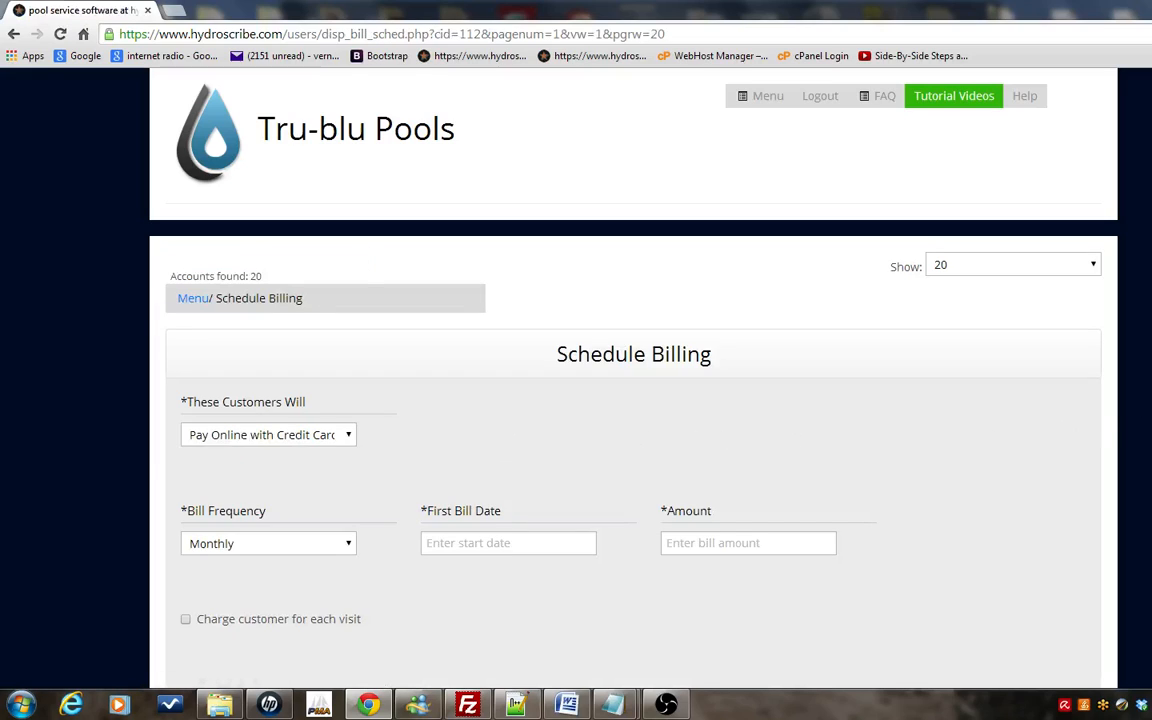
pyautogui.scroll(-3, 633, 400)
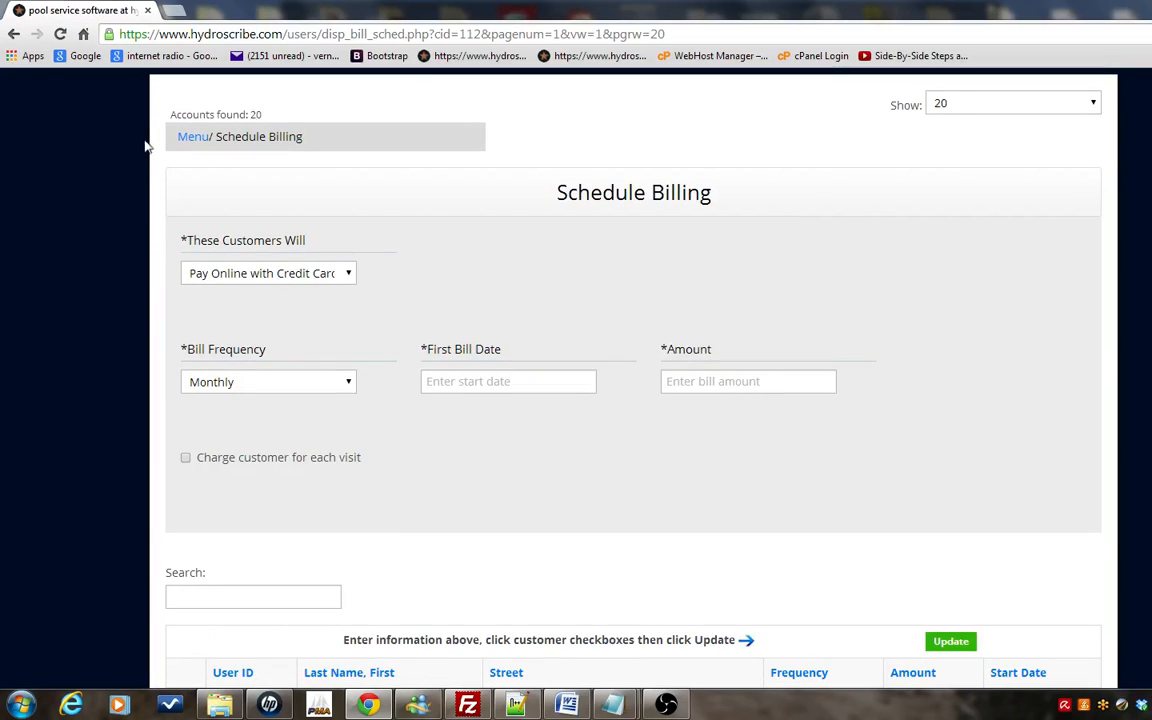
# Step: Set the customers' payment method to Mail Check or Money Order with a Monthly bill frequency
pyautogui.click(350, 273)
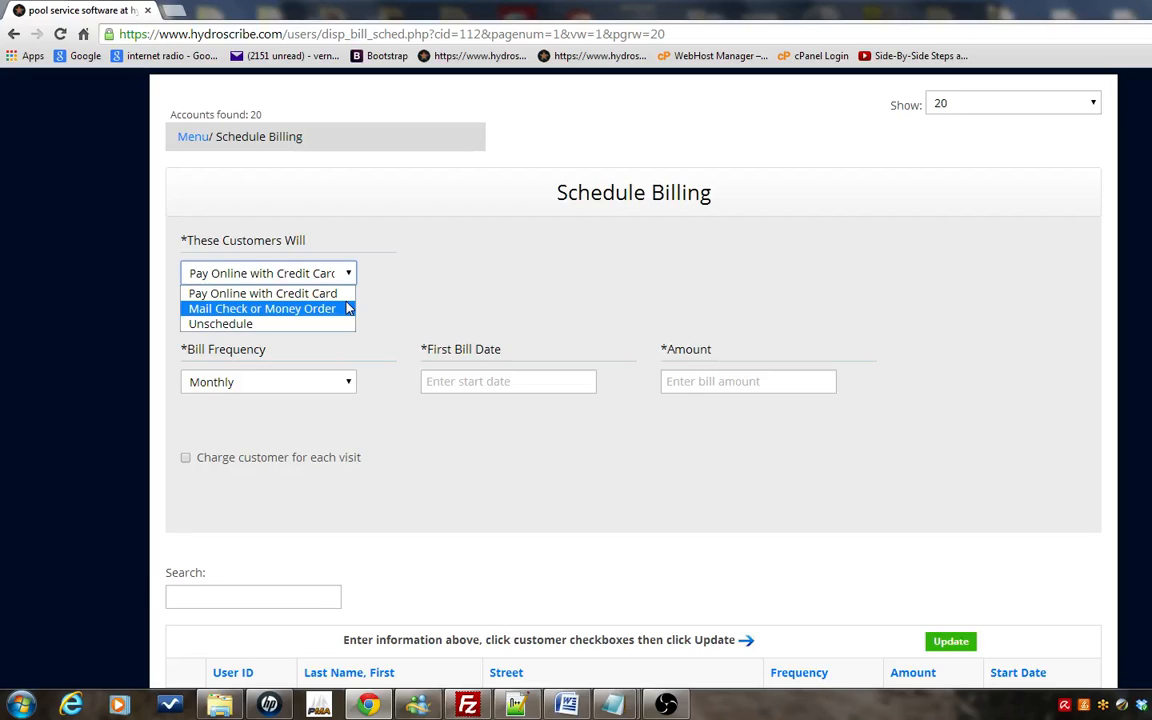
pyautogui.click(341, 310)
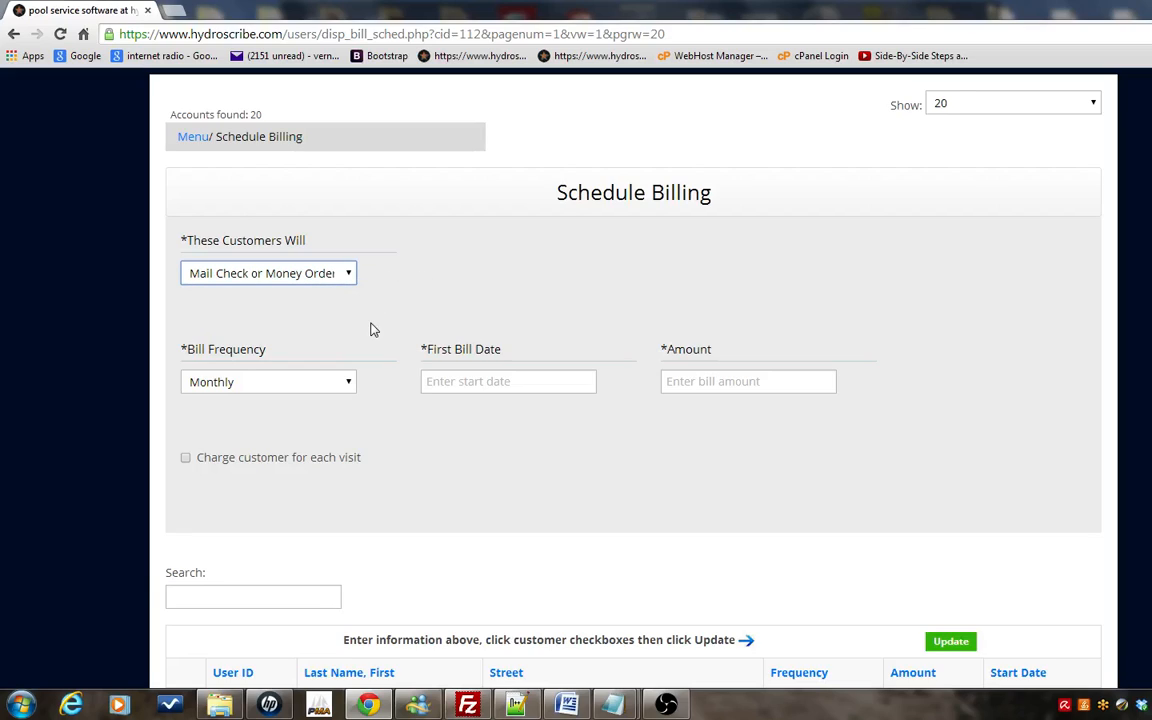
pyautogui.click(350, 389)
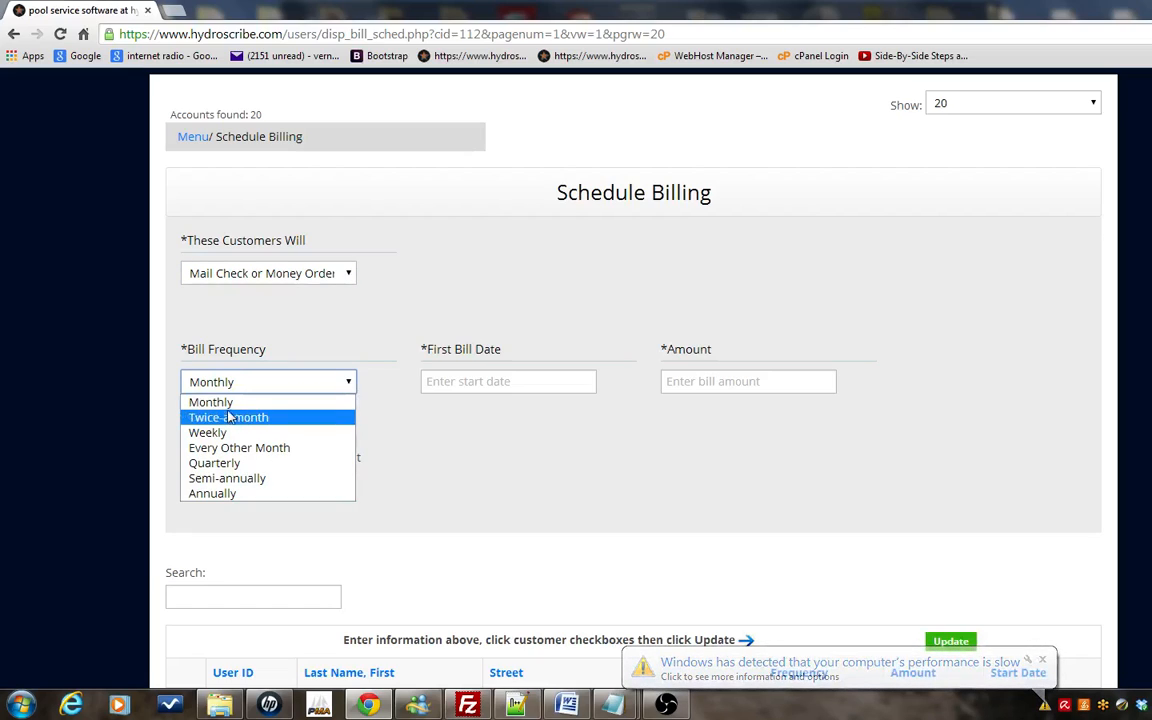
pyautogui.click(265, 402)
# Step: Set the first bill date to 08/22/2014 and the bill amount to 100
pyautogui.click(442, 381)
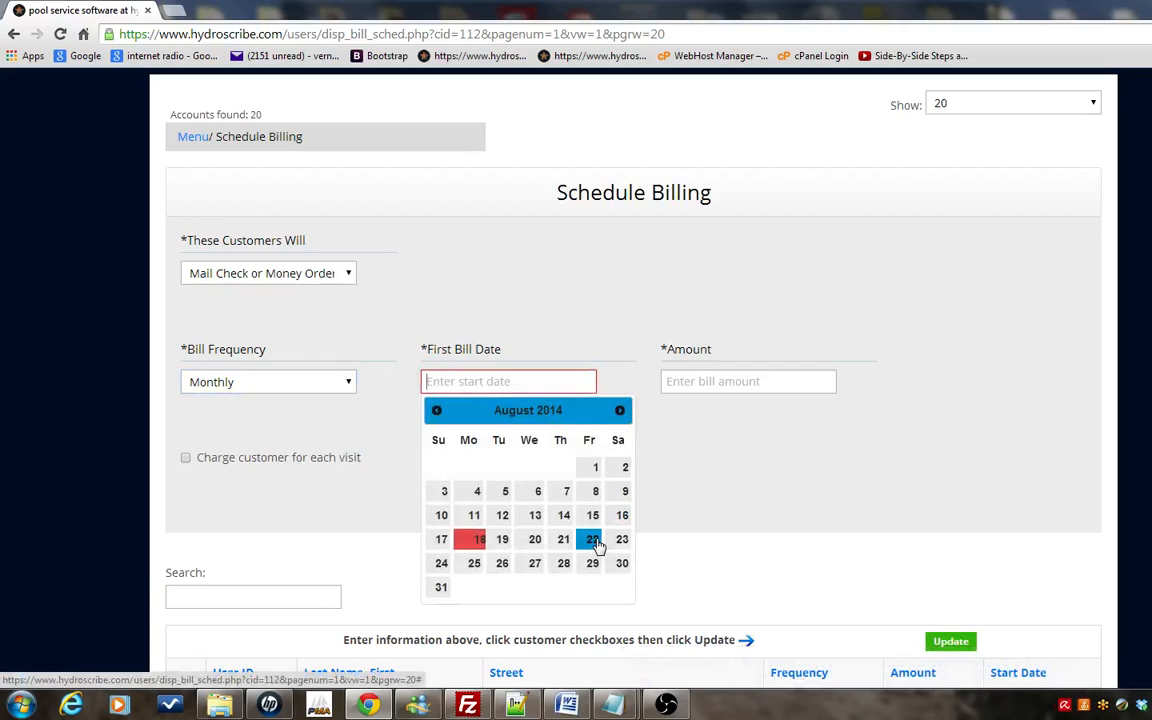
pyautogui.click(592, 540)
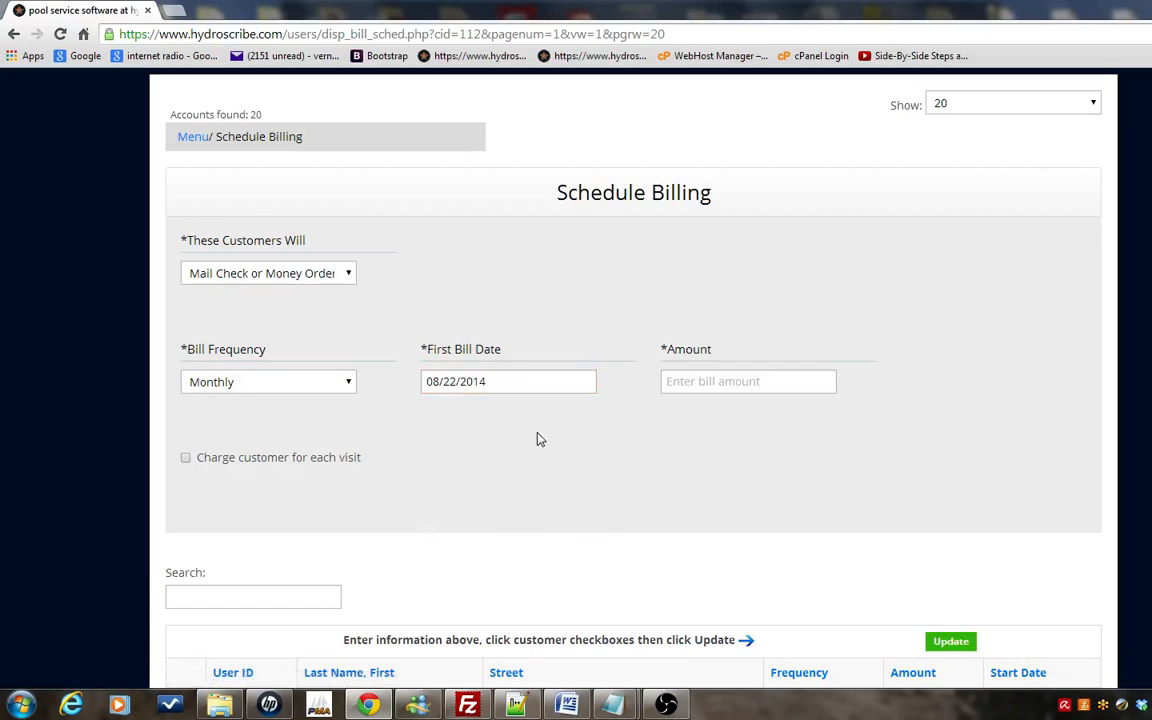
pyautogui.click(690, 381)
pyautogui.write('1')
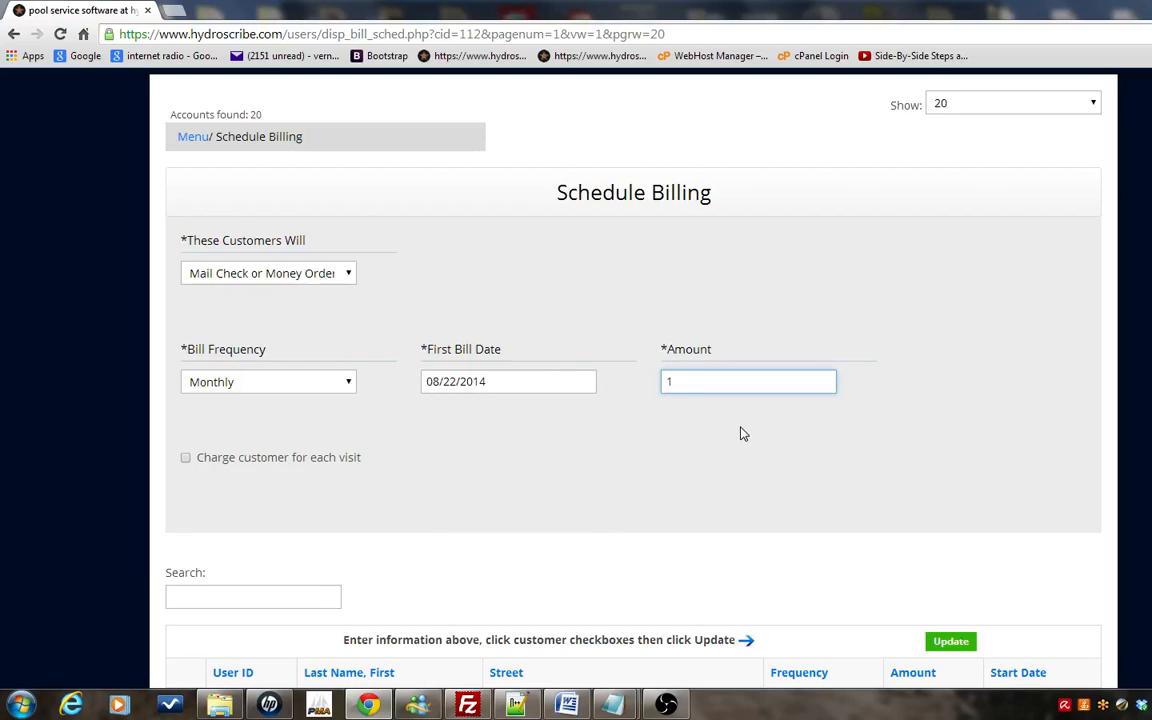
pyautogui.write('00')
pyautogui.moveTo(694, 381); pyautogui.dragTo(648, 381)
# Step: Select the first four customers in the list and update them with the entered billing schedule
pyautogui.scroll(-4, 700, 381)
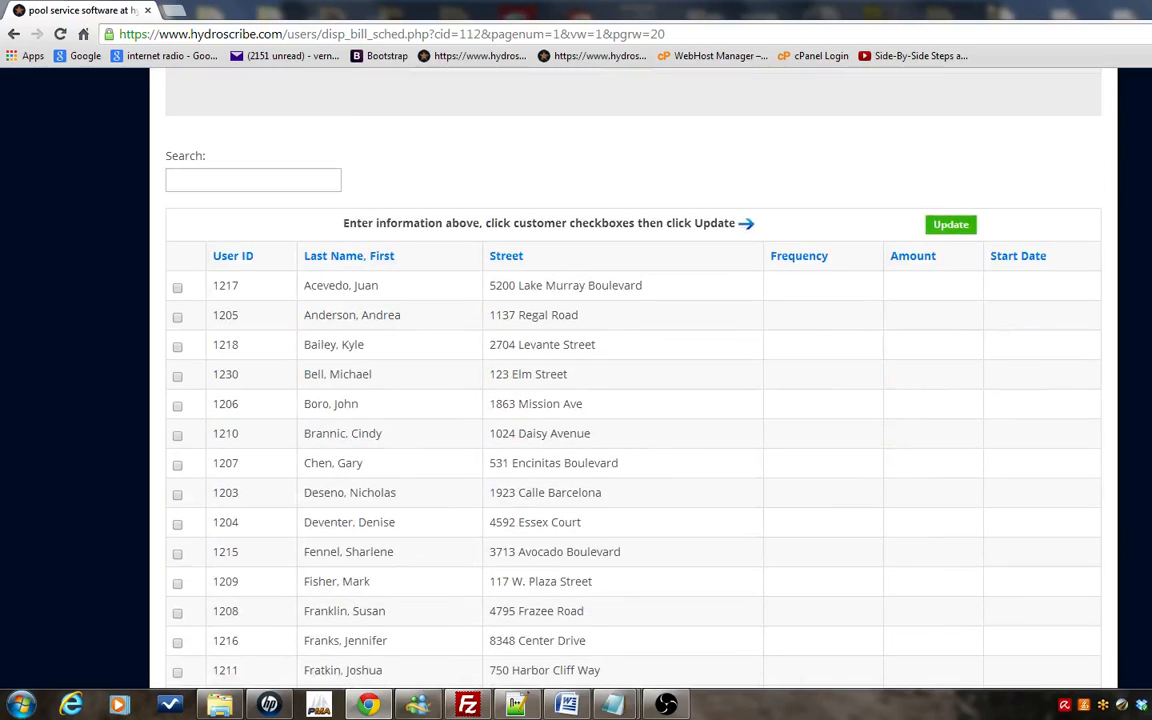
pyautogui.click(177, 288)
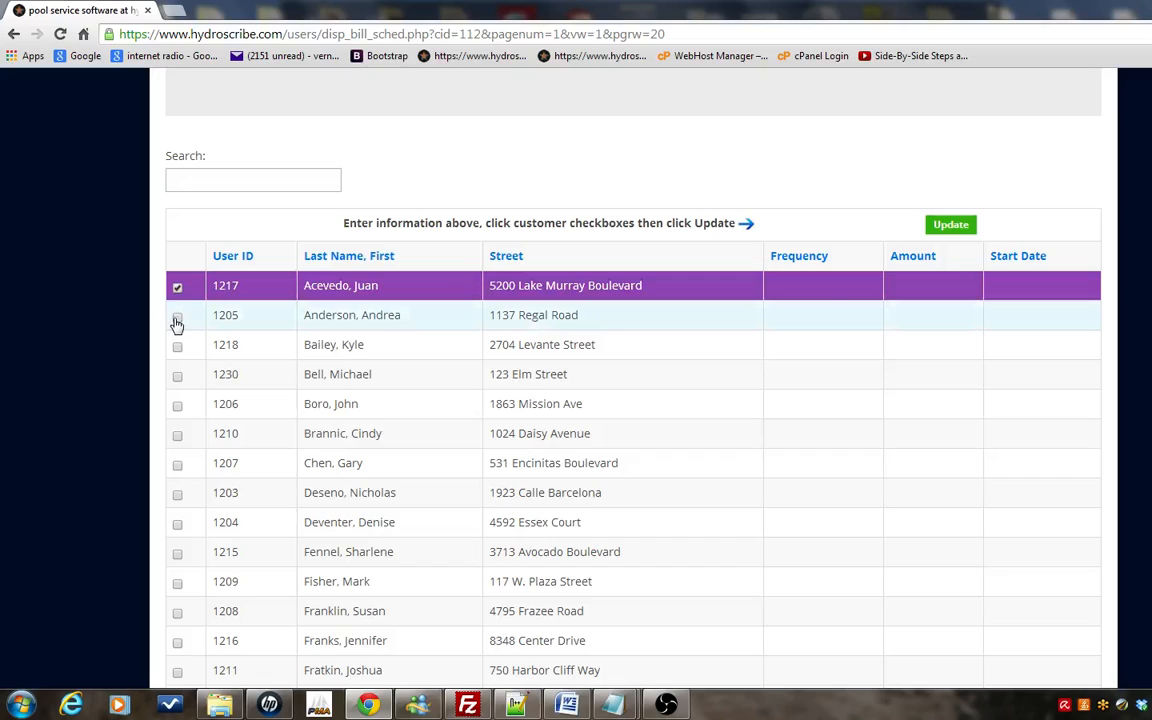
pyautogui.click(177, 317)
pyautogui.click(178, 347)
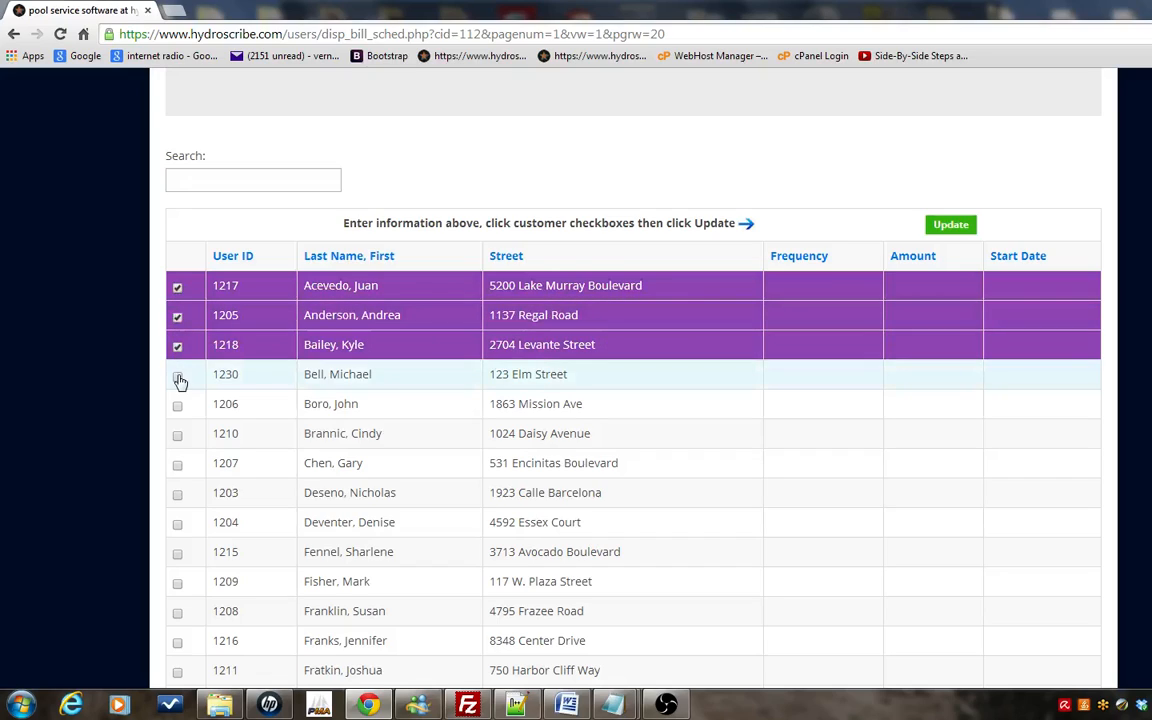
pyautogui.click(177, 376)
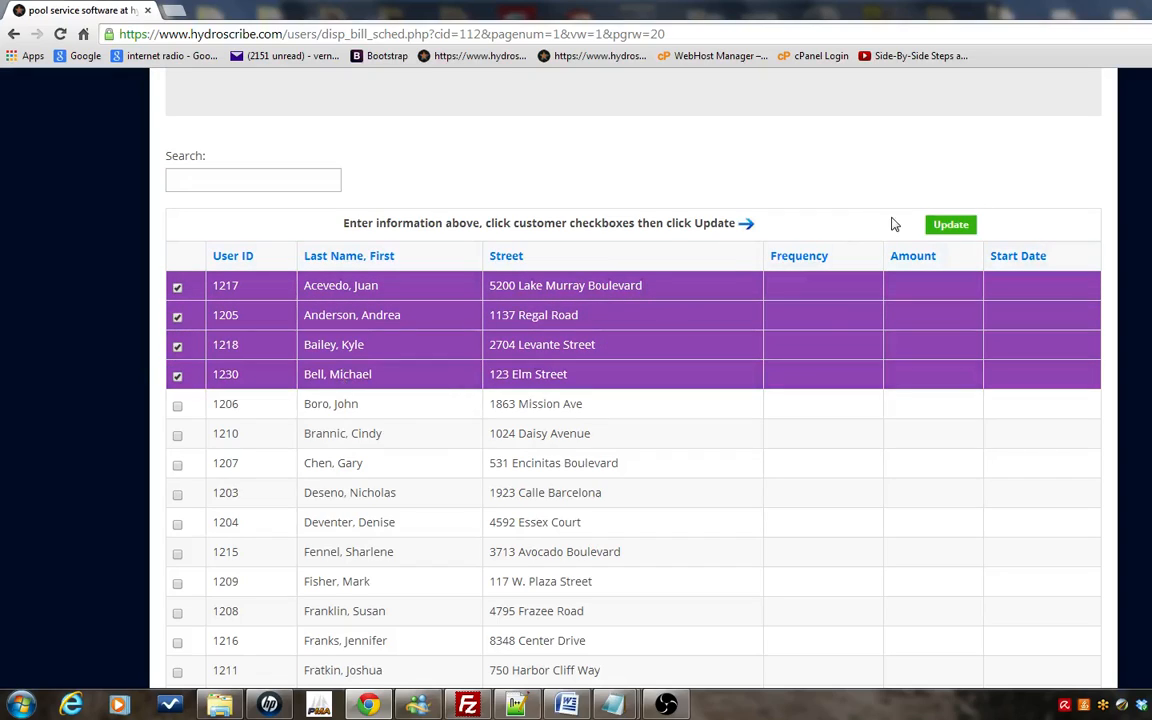
pyautogui.click(963, 229)
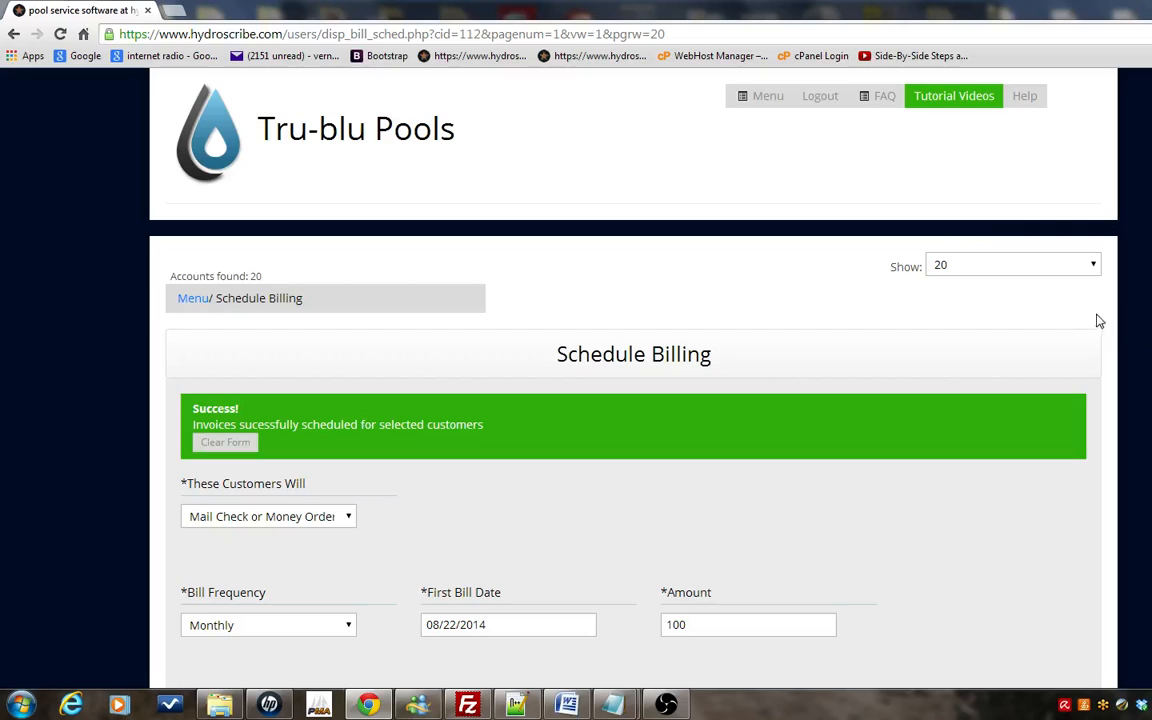
# Step: Review the scheduled customers in the list and clear the billing form for another group
pyautogui.scroll(-2, 633, 400)
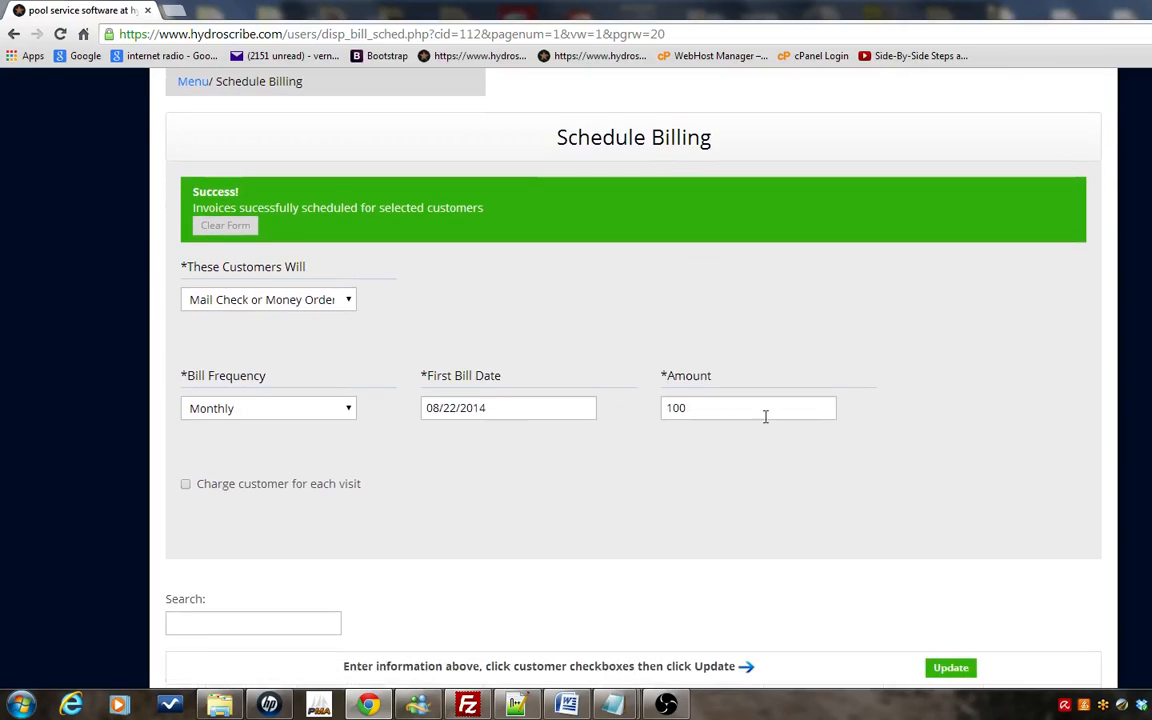
pyautogui.scroll(1, 633, 400)
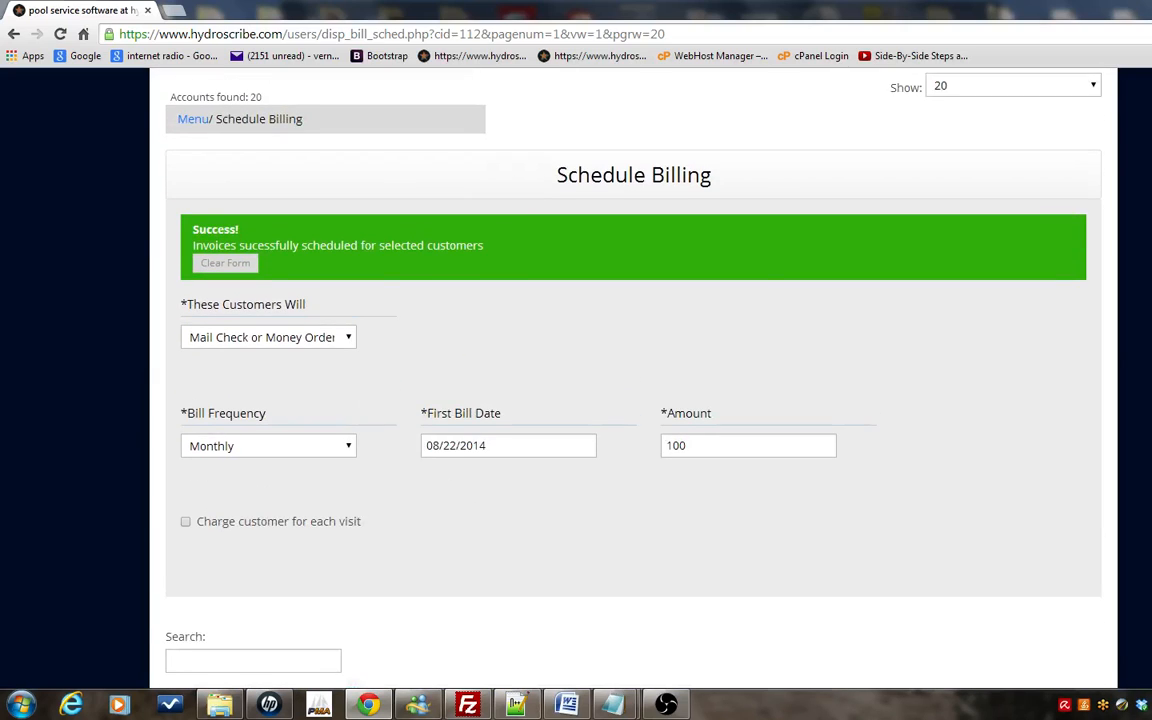
pyautogui.scroll(-1, 633, 400)
pyautogui.scroll(-3, 633, 400)
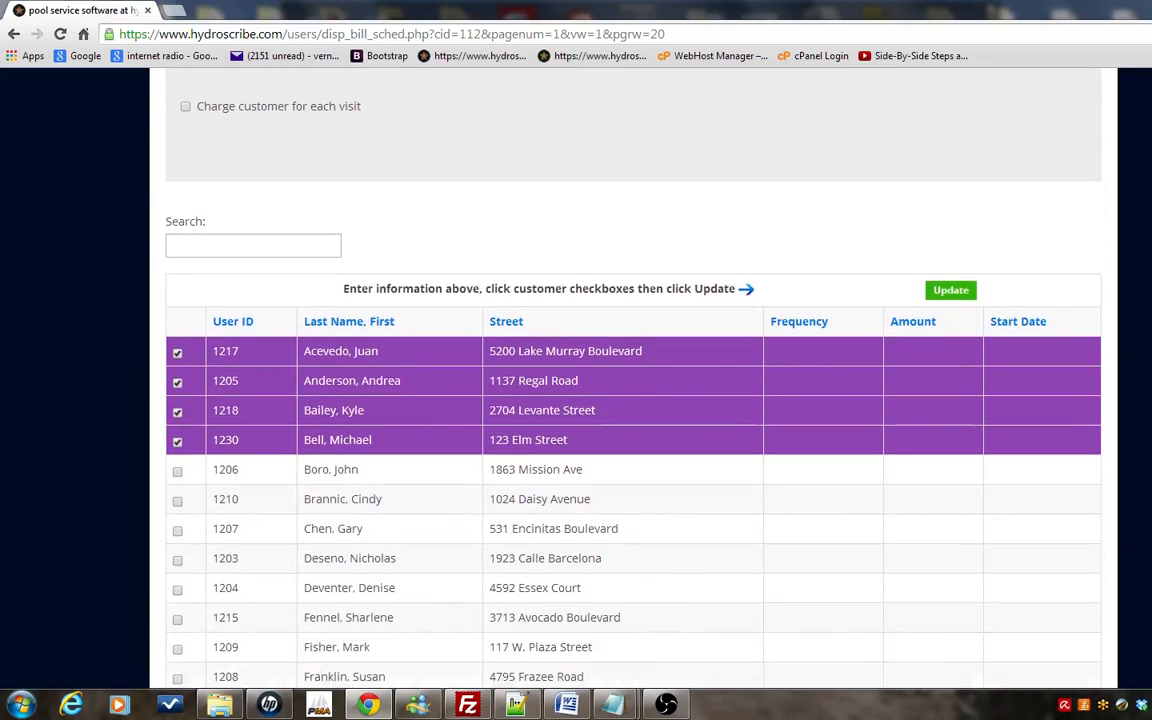
pyautogui.scroll(-1, 633, 400)
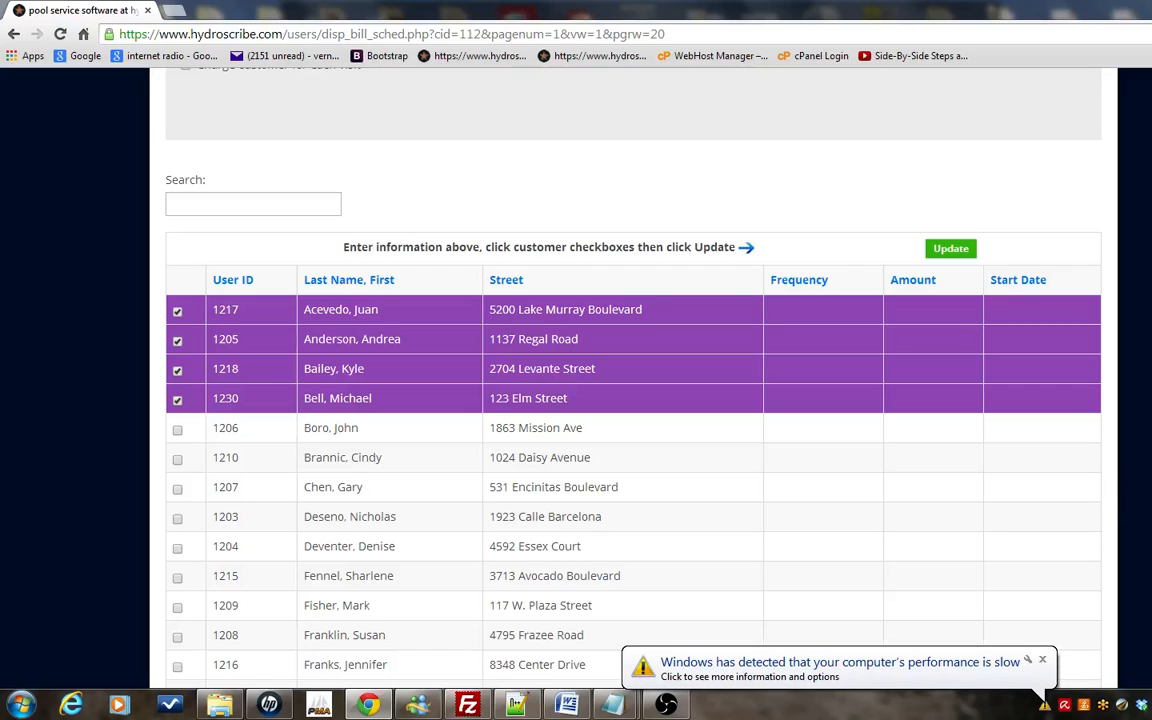
pyautogui.click(178, 312)
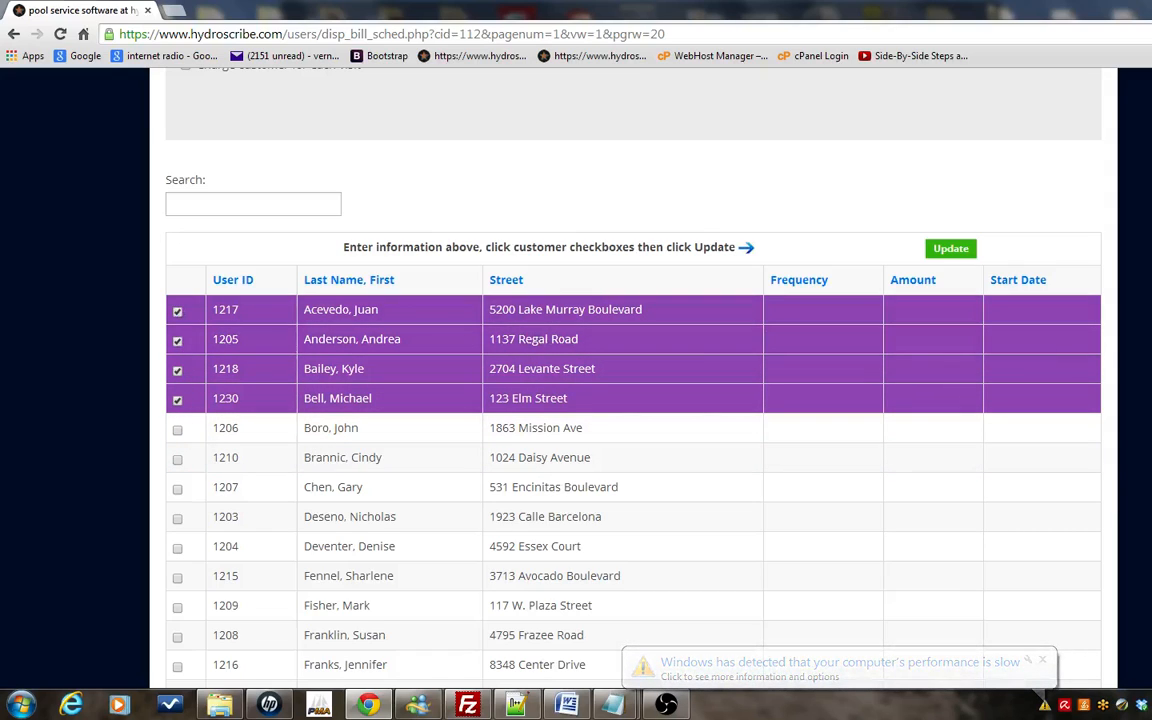
pyautogui.scroll(3, 576, 400)
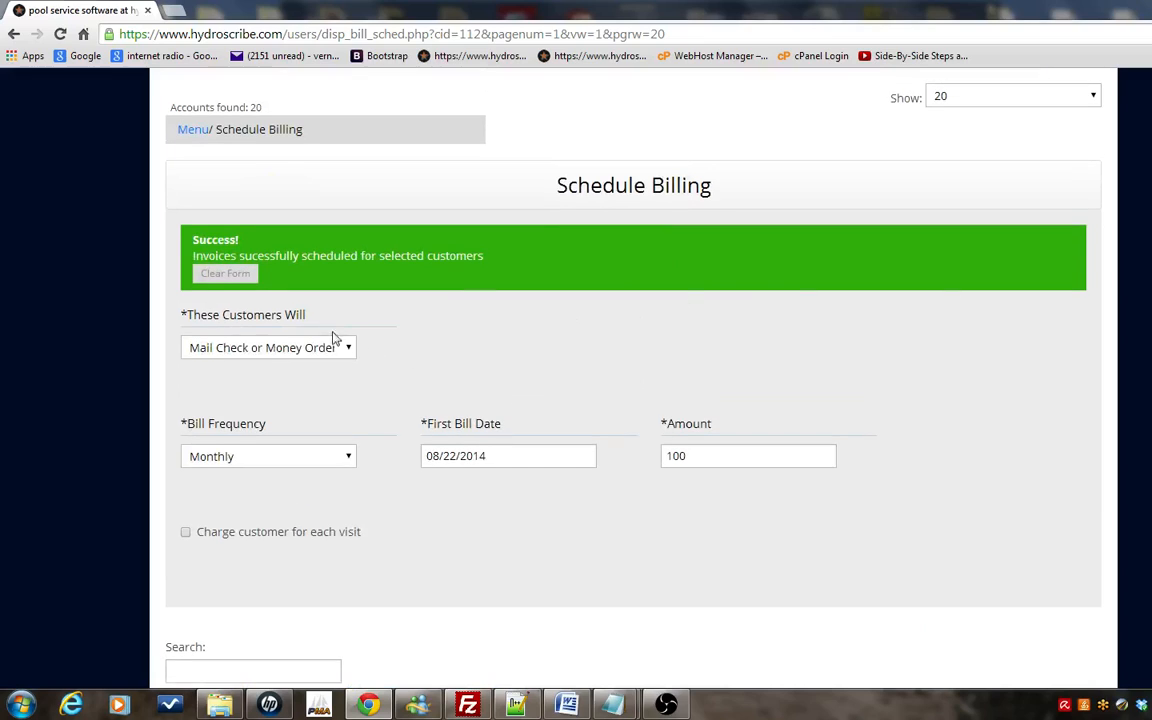
pyautogui.click(225, 273)
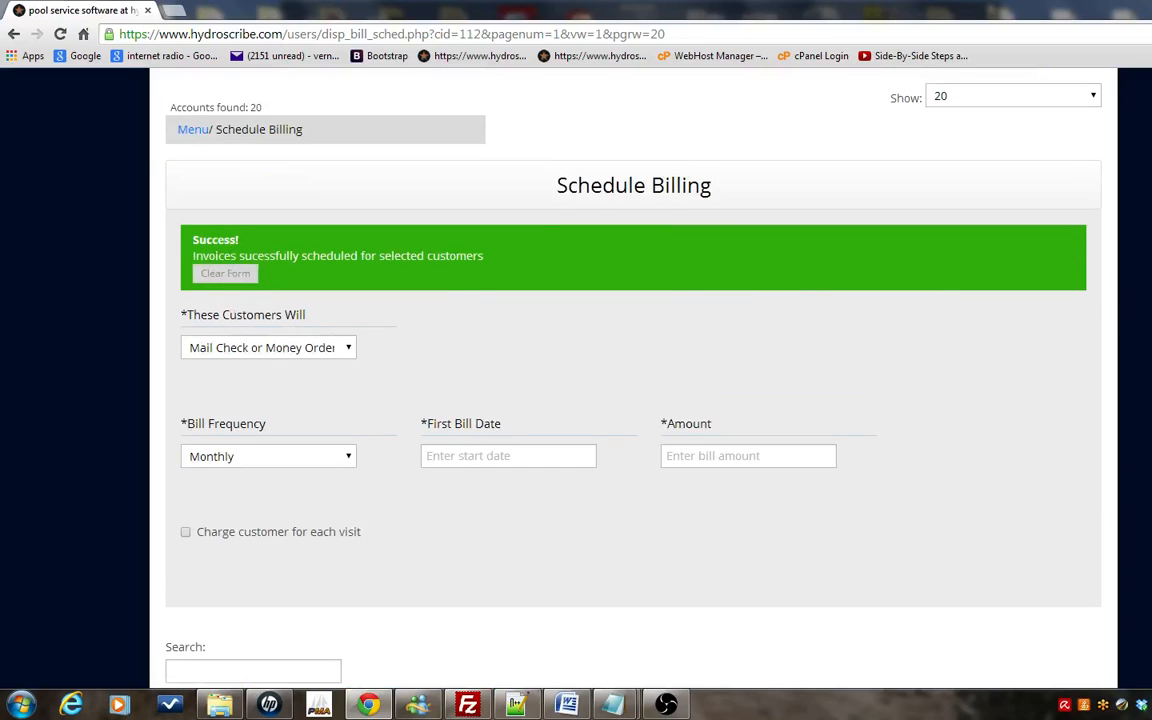
pyautogui.scroll(-4, 633, 380)
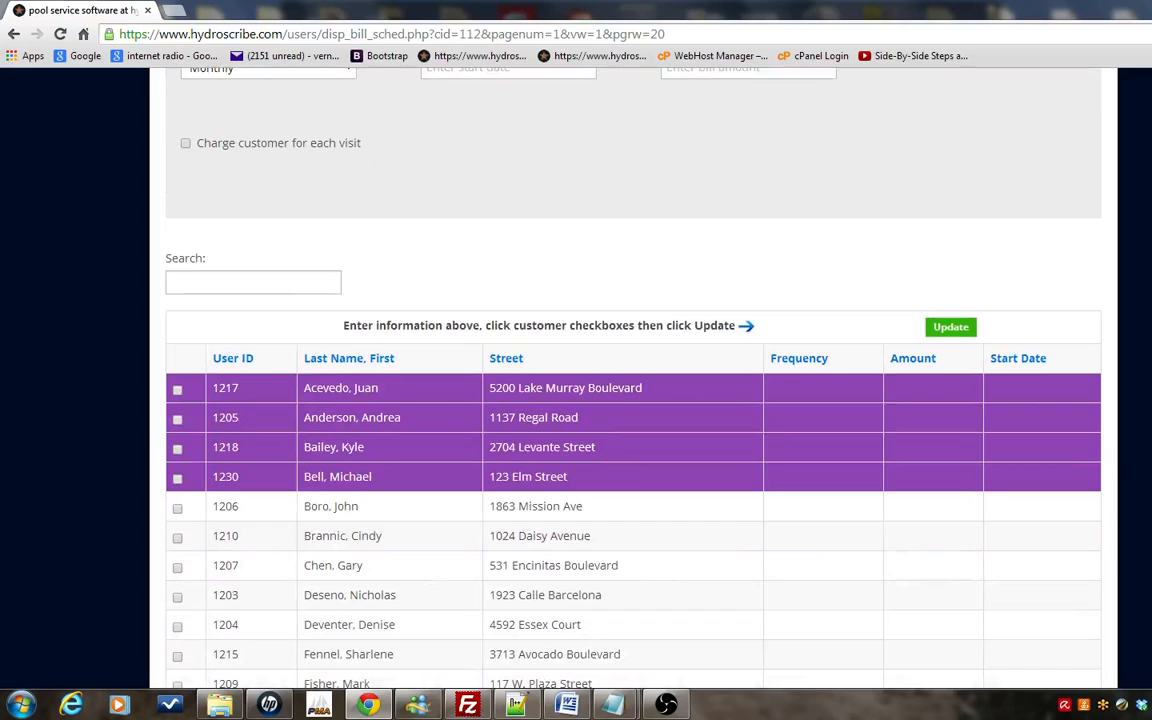
pyautogui.scroll(4, 633, 380)
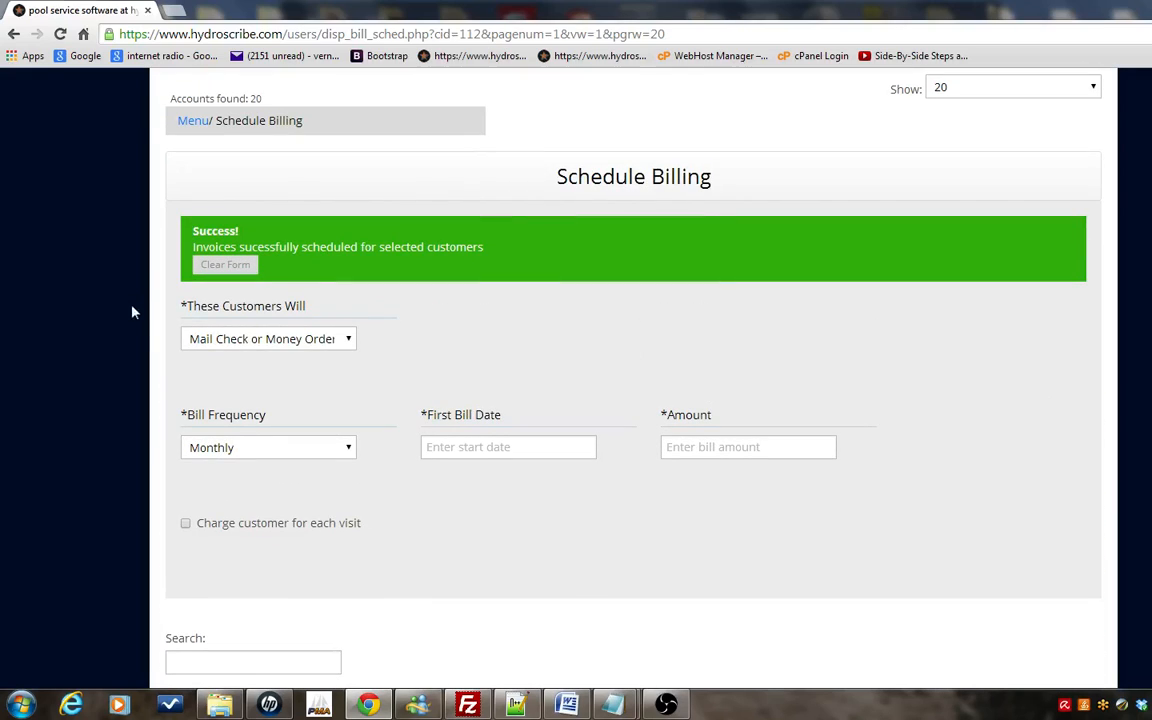
# Step: Set the first bill date to 08/31/2014 and the bill amount to 120 for the second group
pyautogui.click(436, 447)
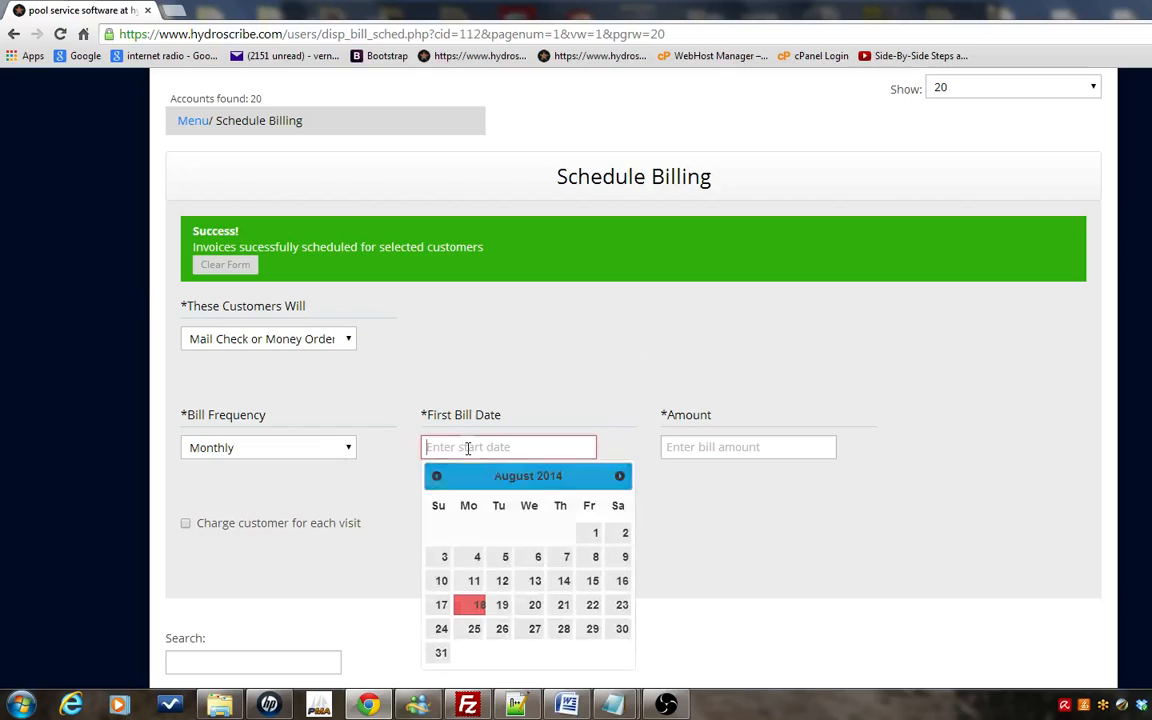
pyautogui.click(441, 654)
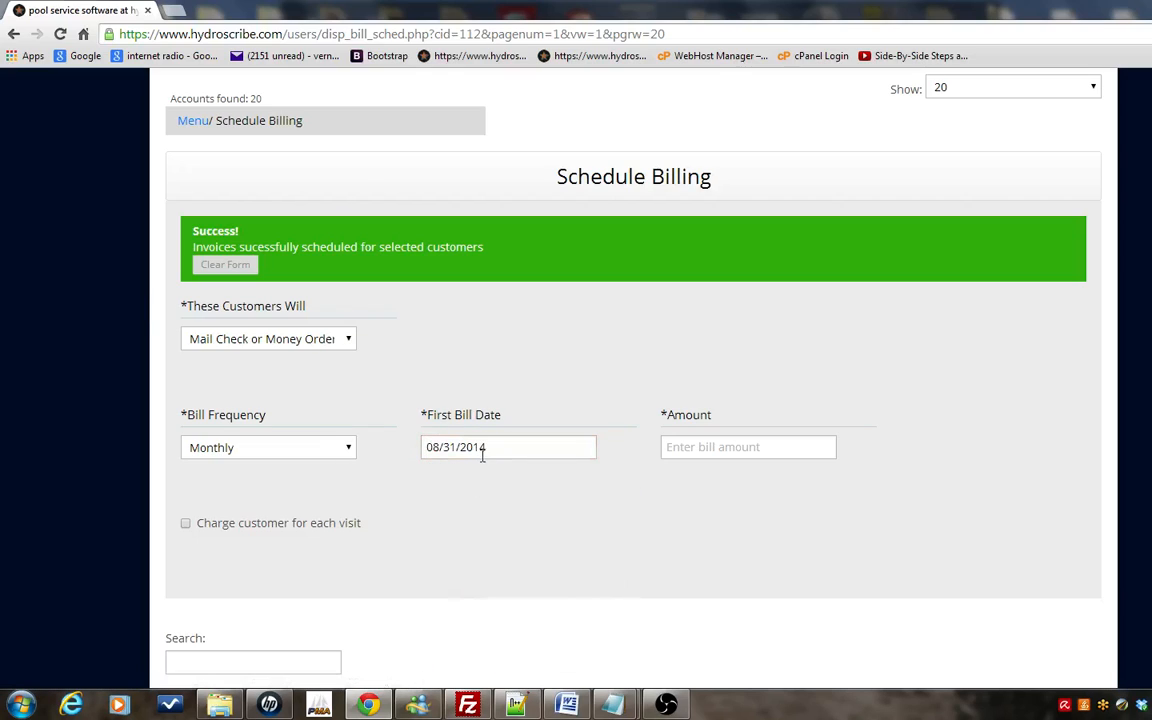
pyautogui.click(680, 450)
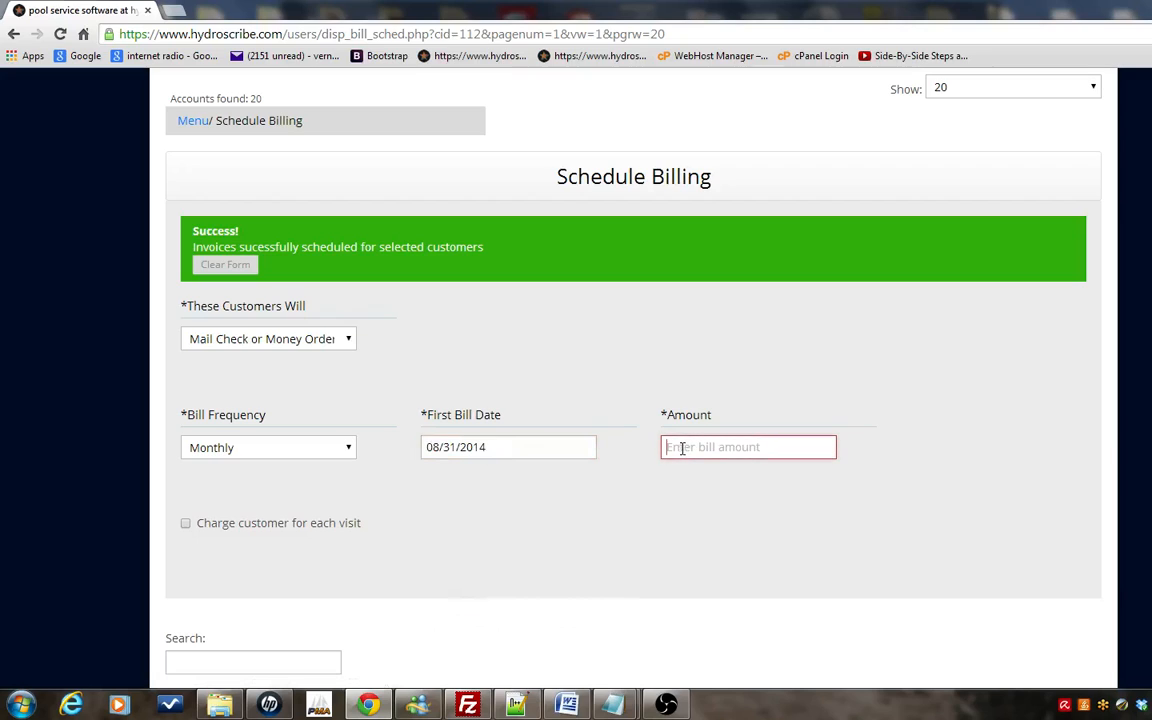
pyautogui.write('120')
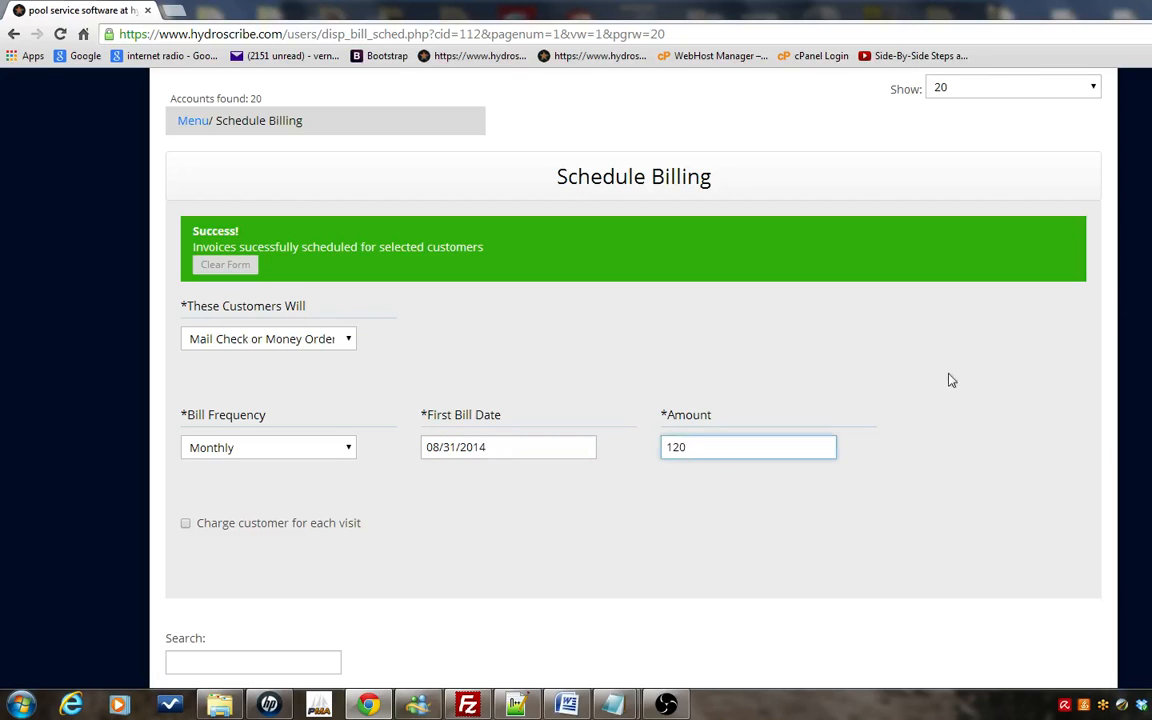
# Step: Select the eighth through eleventh customers in the list and update them with the second billing schedule
pyautogui.scroll(-7, 1075, 540)
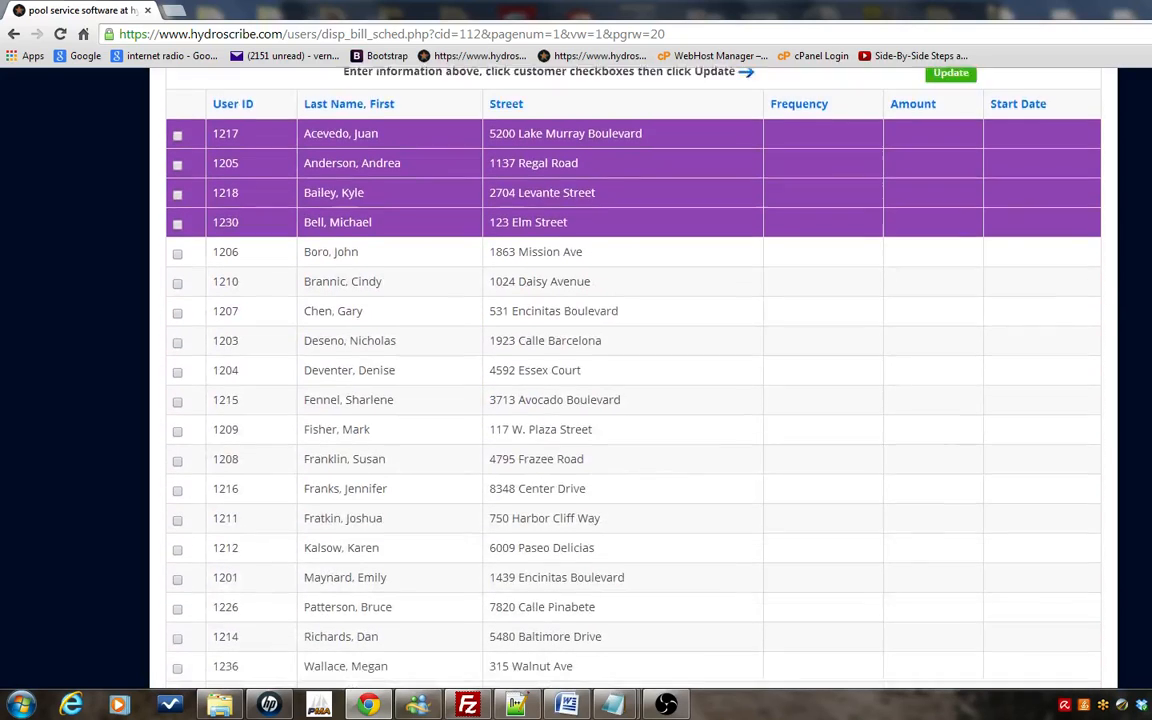
pyautogui.click(177, 298)
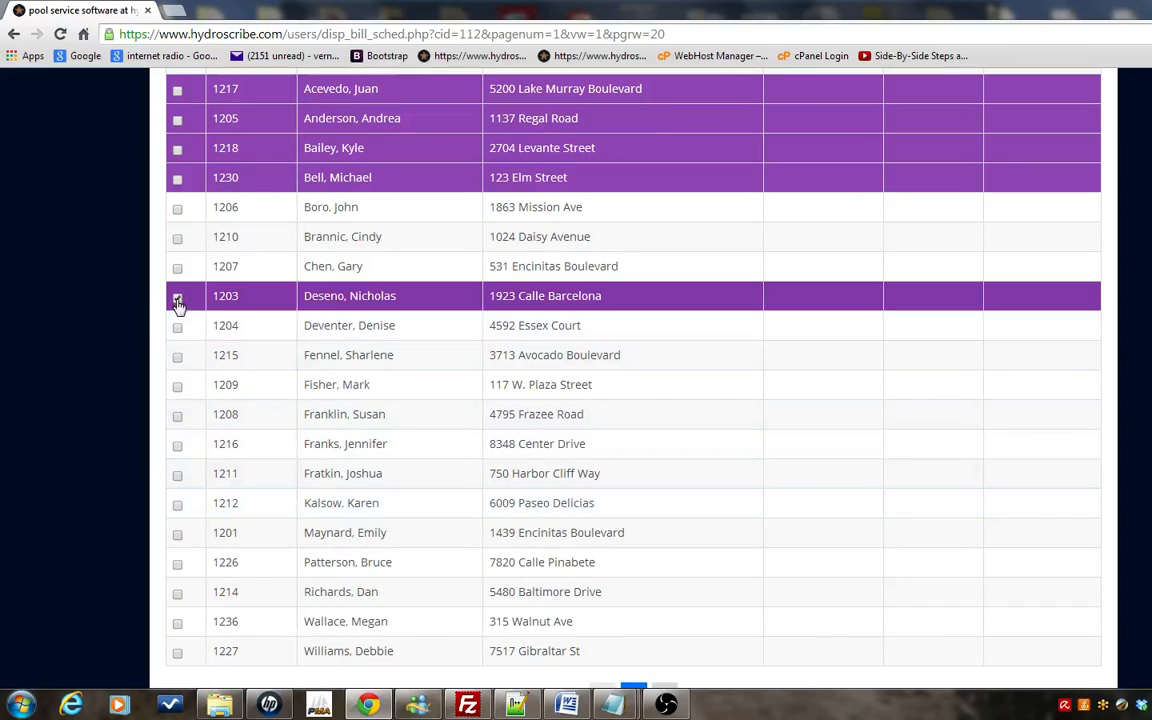
pyautogui.click(177, 327)
pyautogui.click(177, 357)
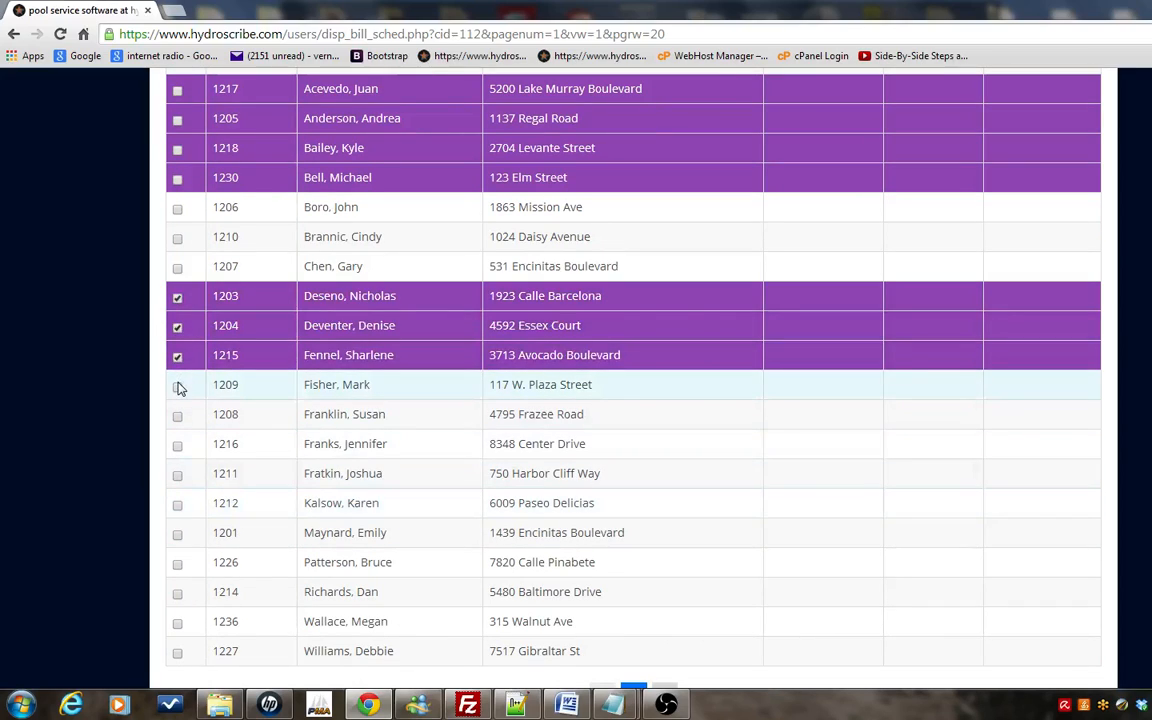
pyautogui.click(177, 387)
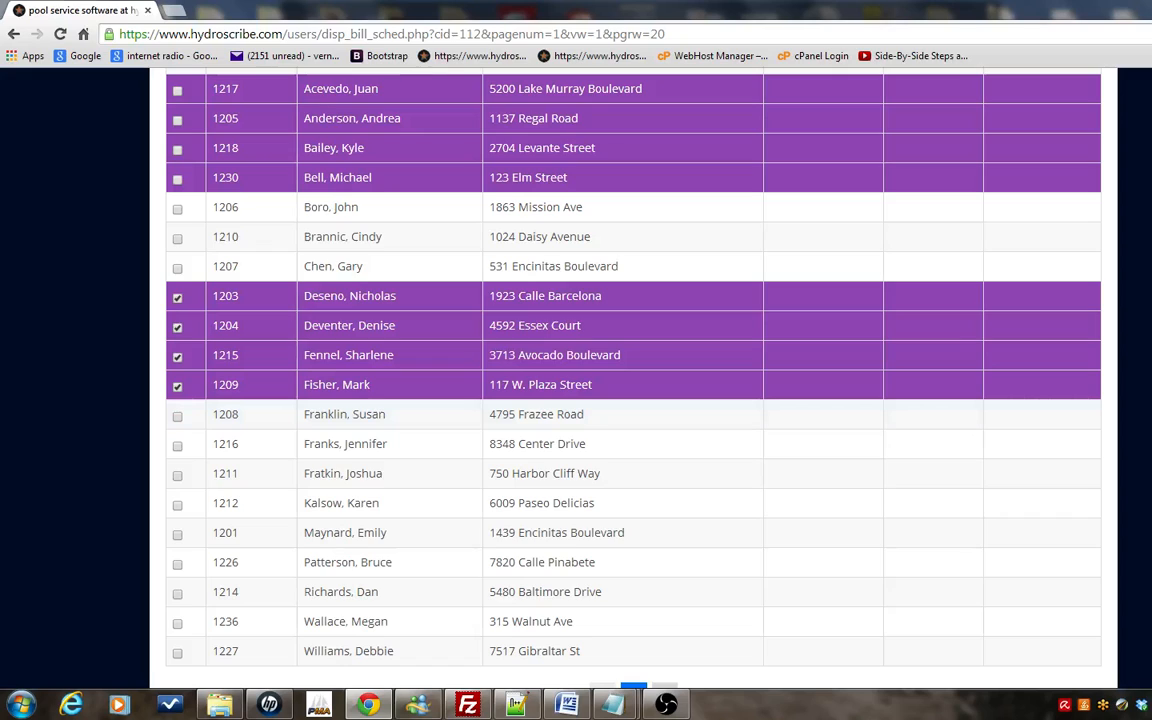
pyautogui.scroll(3, 633, 380)
pyautogui.click(955, 348)
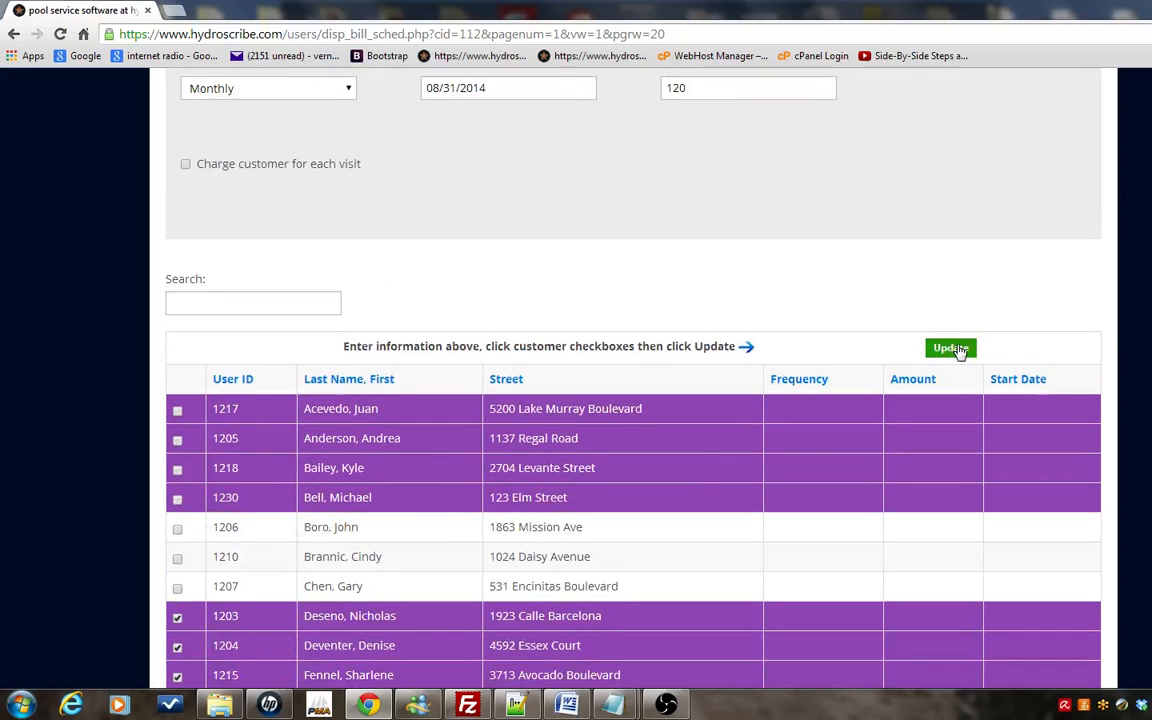
pyautogui.scroll(-7, 633, 380)
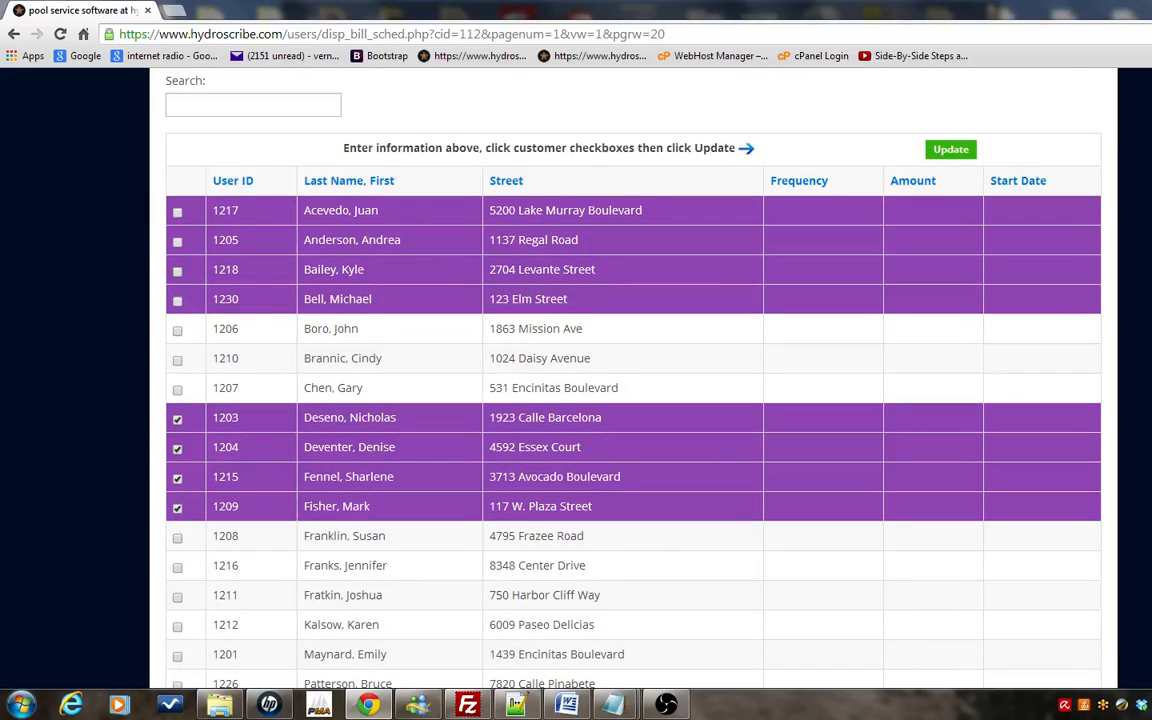
pyautogui.scroll(7, 633, 380)
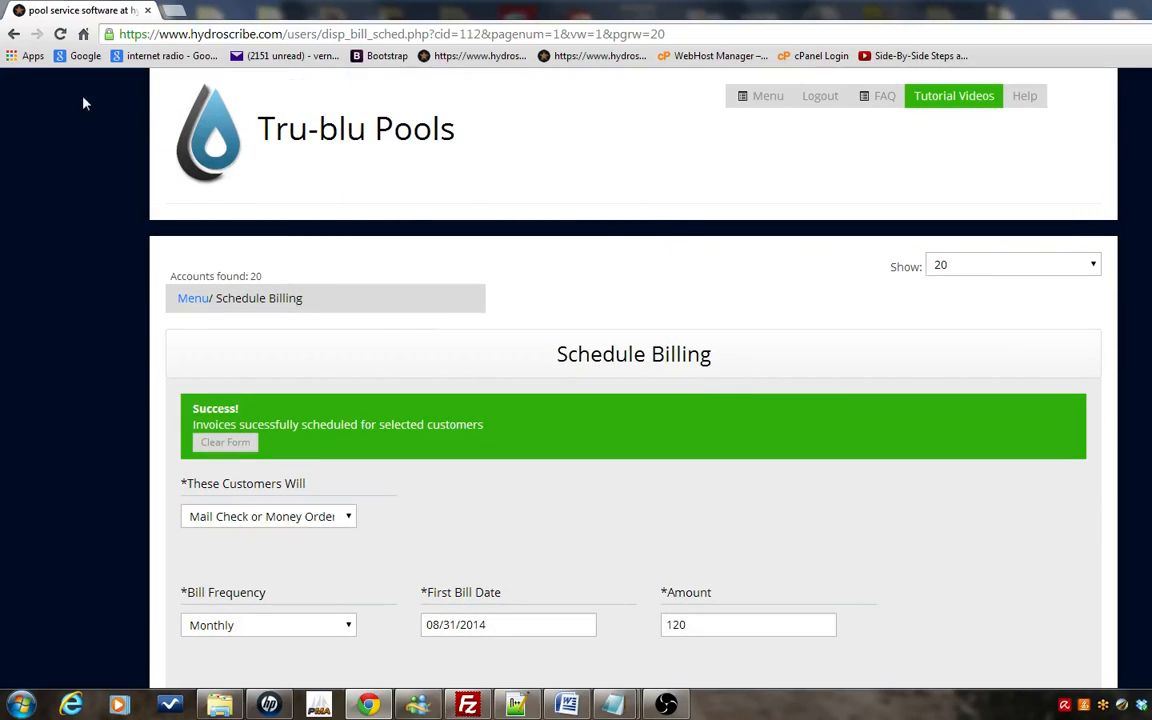
# Step: Reload the Schedule Billing page and examine the frequencies, amounts and start dates of both scheduled customer groups
pyautogui.click(14, 33)
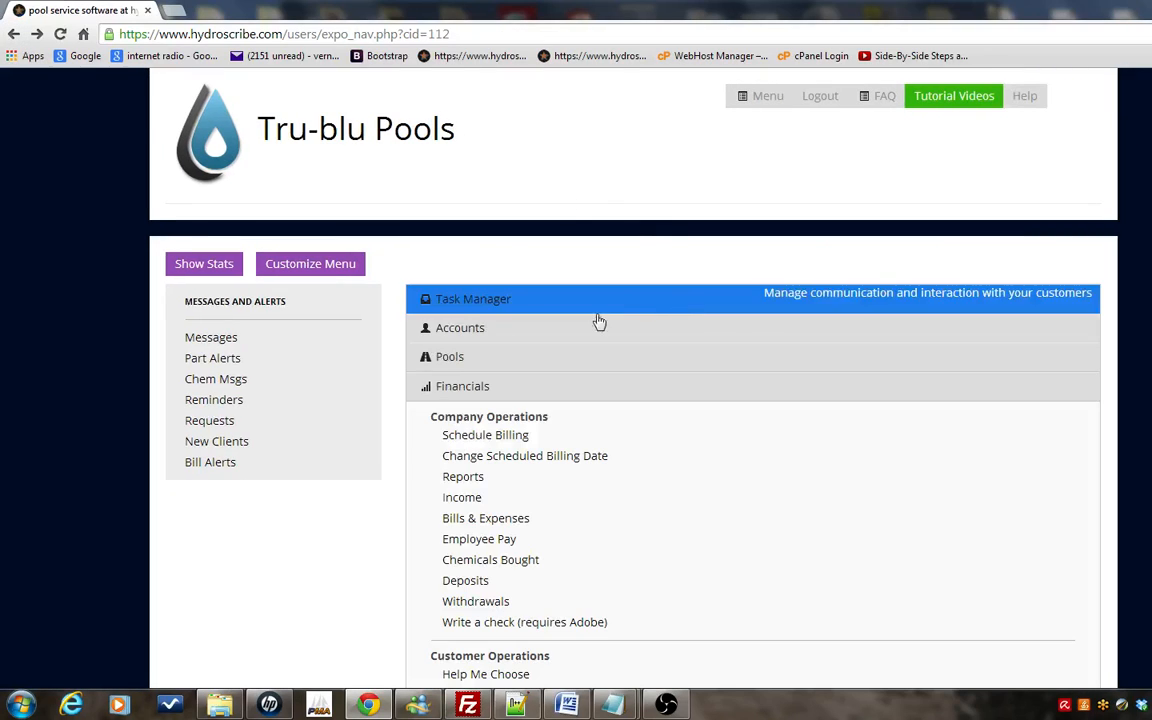
pyautogui.click(498, 437)
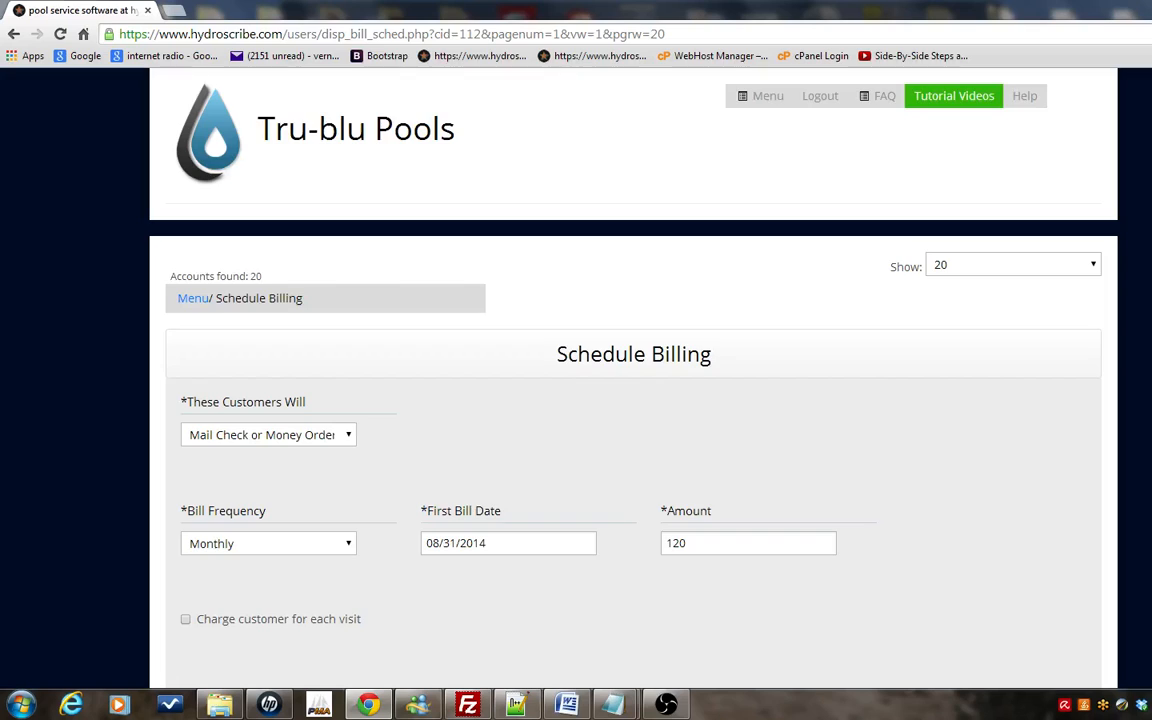
pyautogui.scroll(-6, 633, 400)
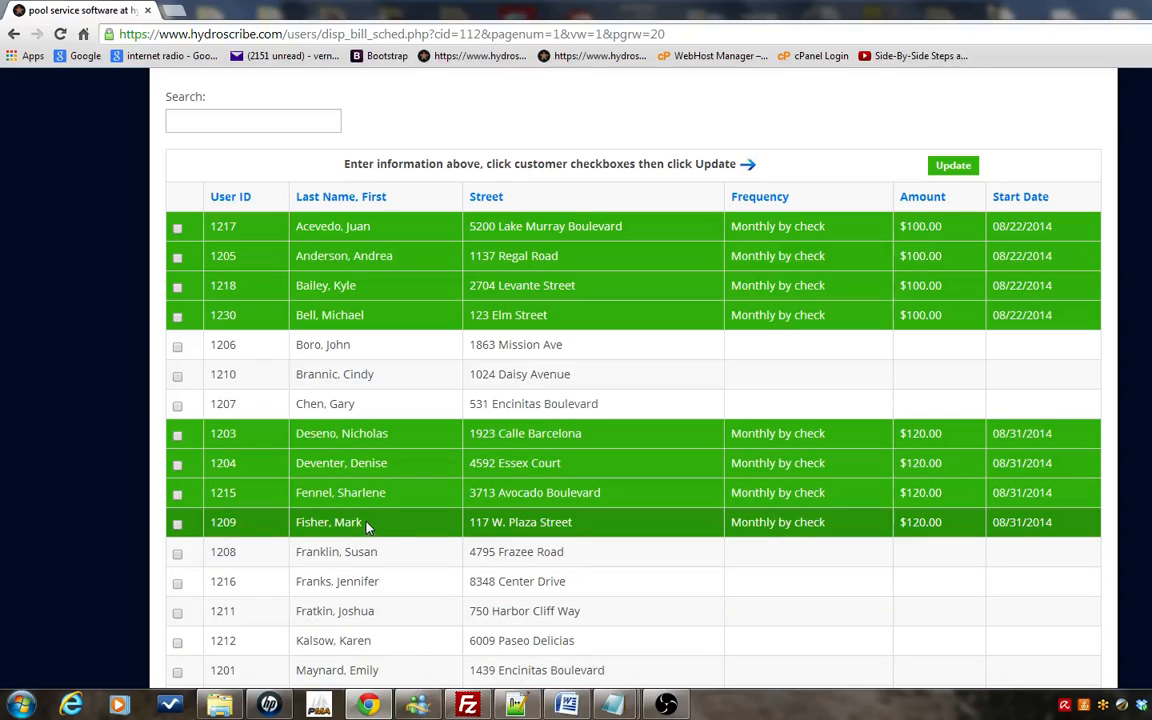
pyautogui.moveTo(365, 525); pyautogui.dragTo(297, 523)
pyautogui.click(570, 565)
# Step: Select the eleventh customer in the list, set the payment option to Unschedule, and update the billing schedule
pyautogui.click(177, 525)
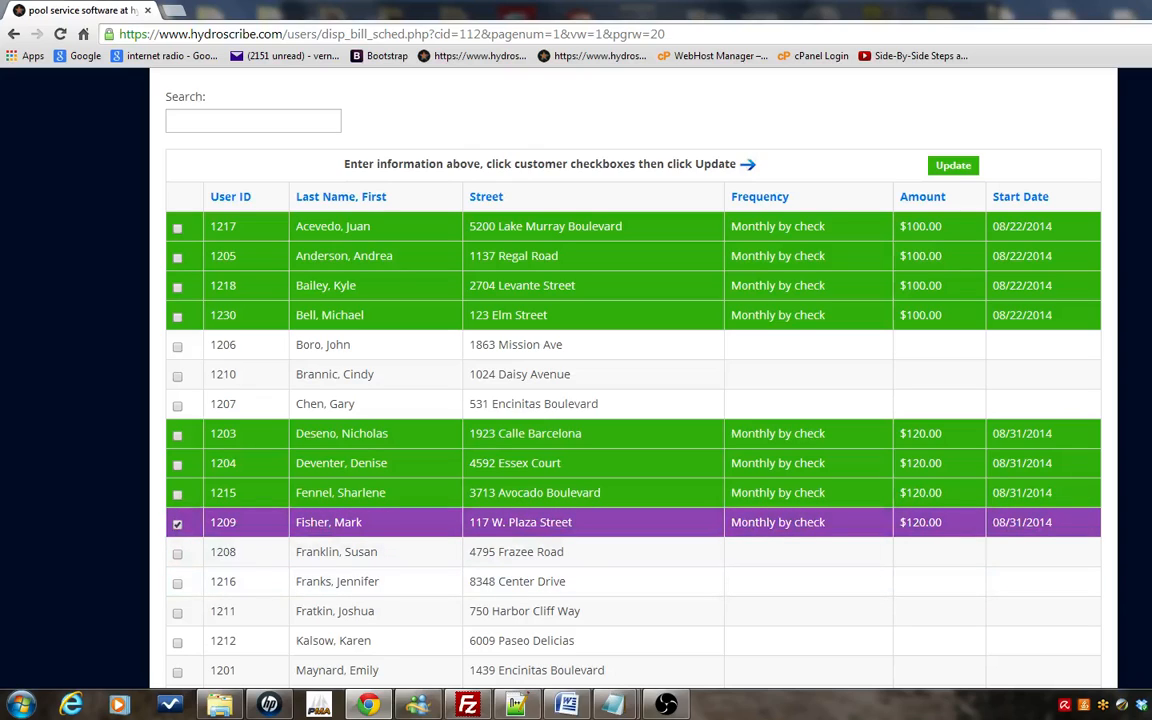
pyautogui.scroll(5, 633, 400)
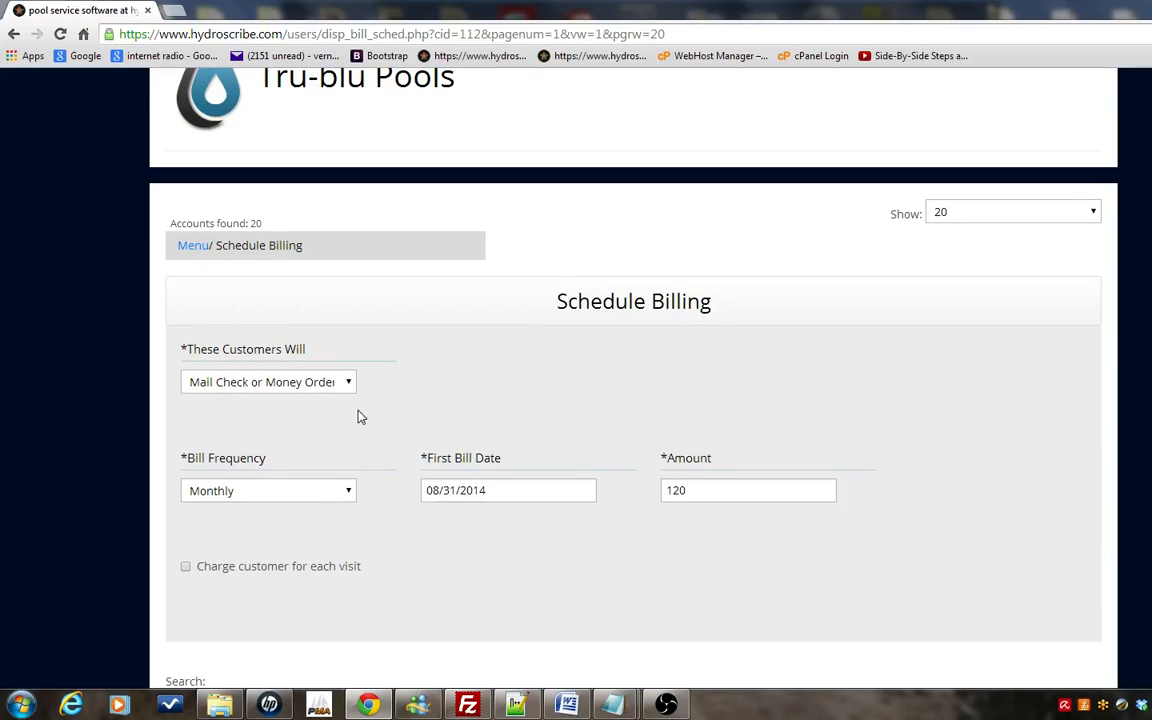
pyautogui.click(350, 382)
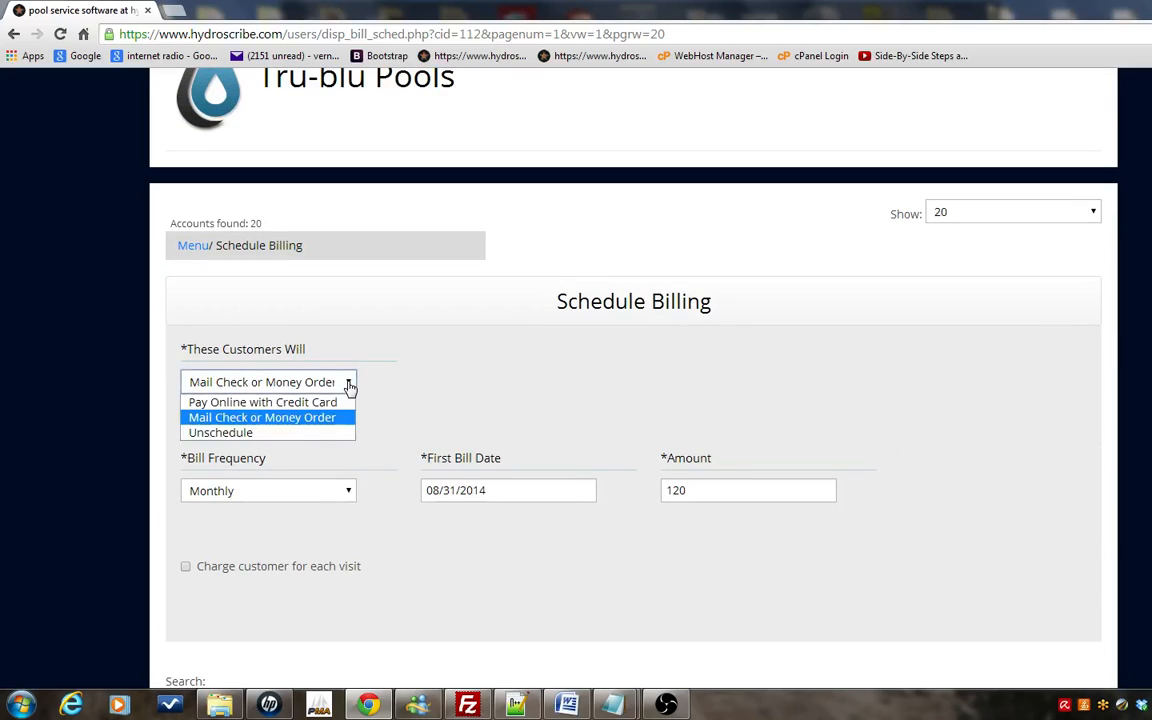
pyautogui.click(297, 433)
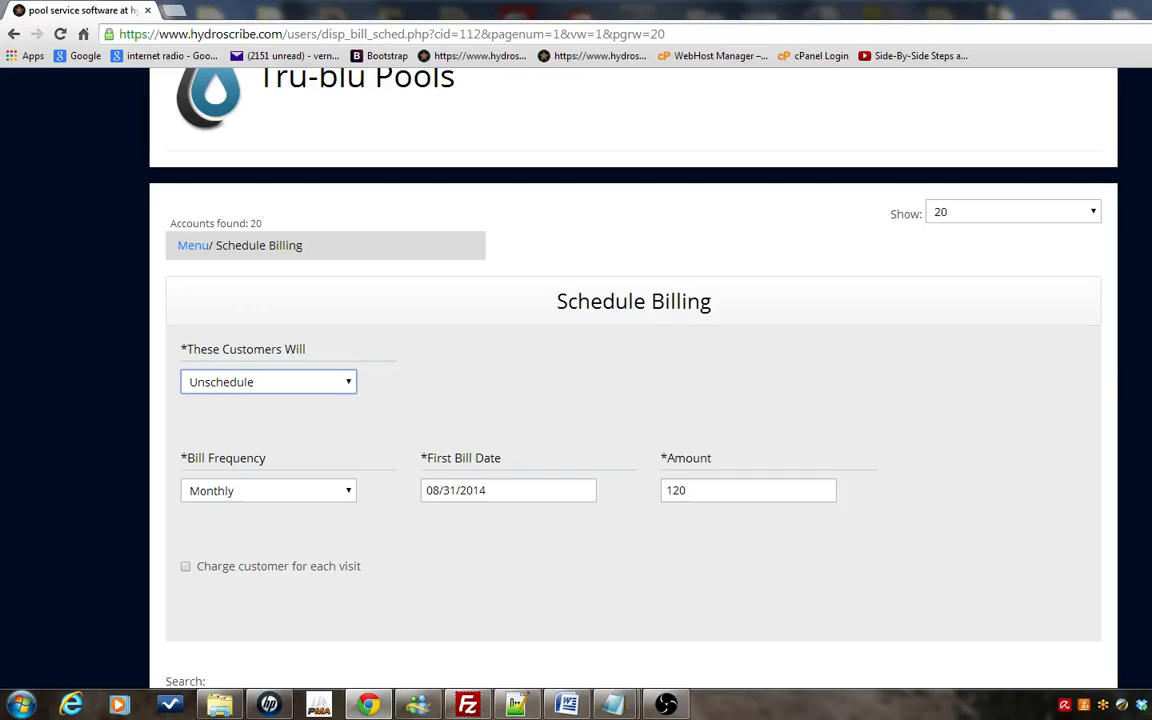
pyautogui.scroll(-4, 633, 400)
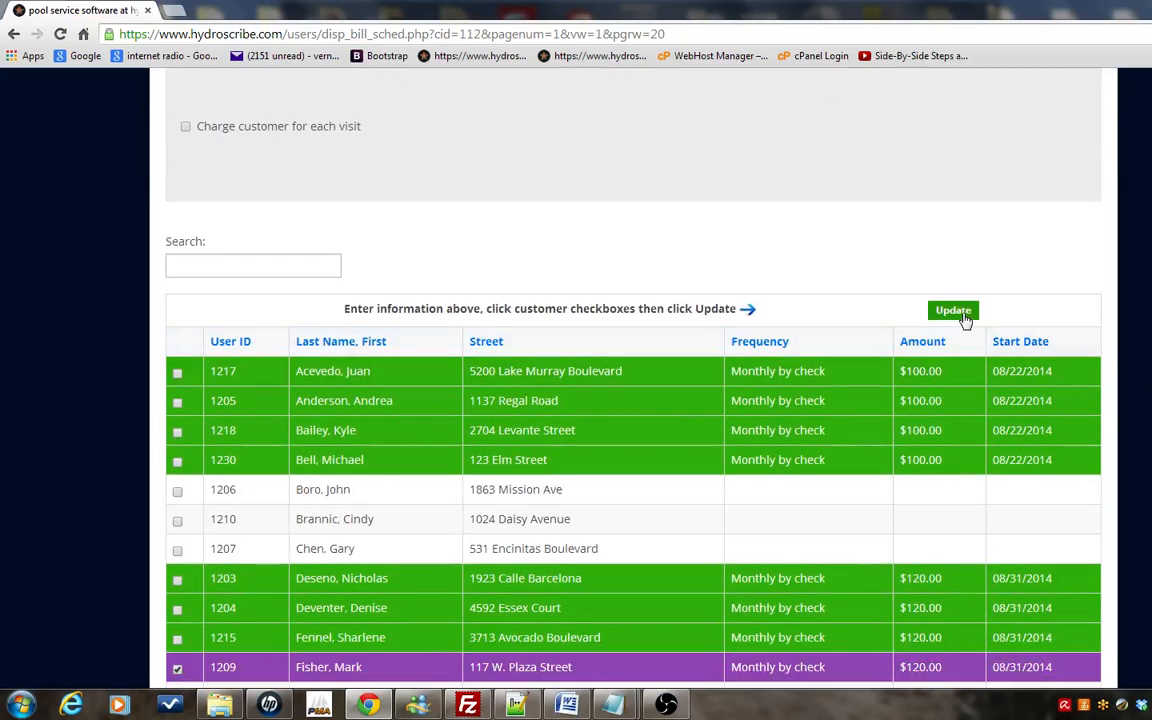
pyautogui.click(955, 311)
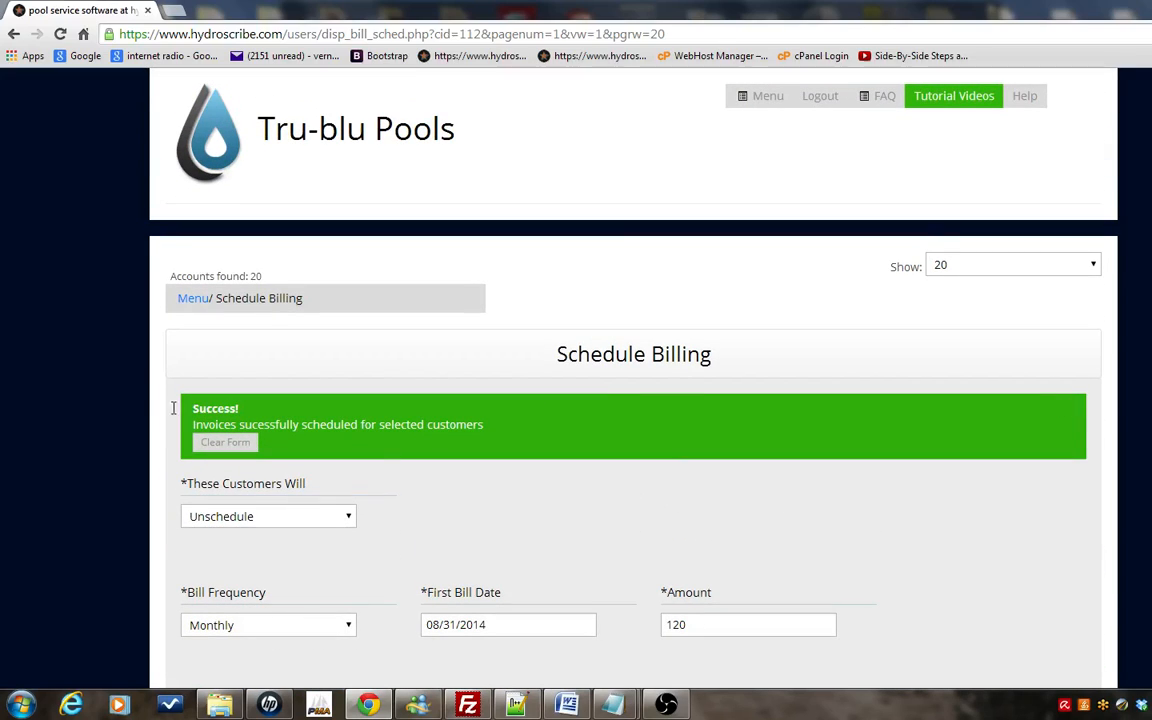
# Step: Reopen the Schedule Billing page and check the eleventh customer's billing entry in the list
pyautogui.click(188, 300)
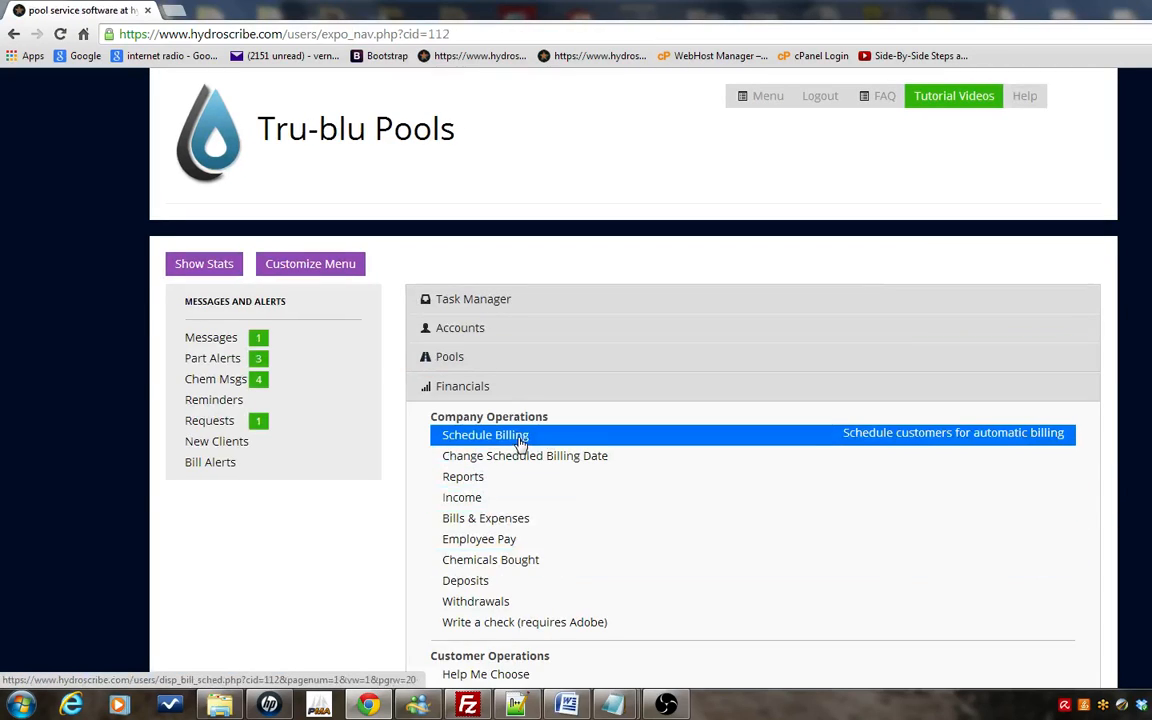
pyautogui.click(515, 440)
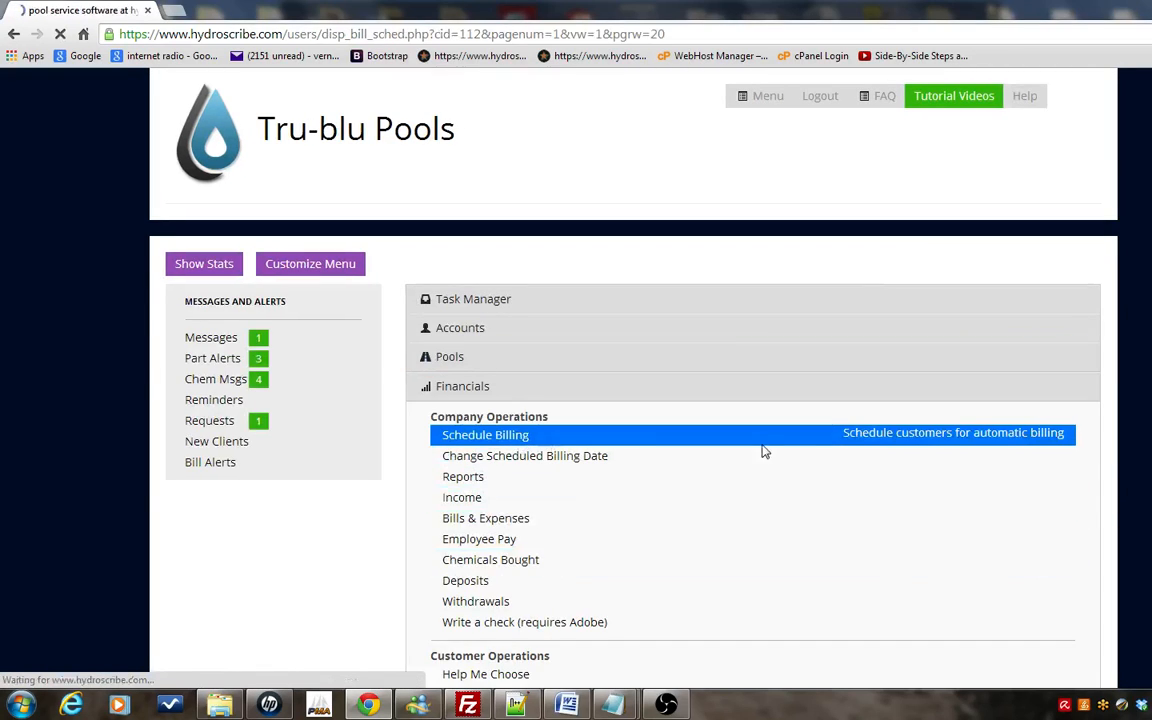
pyautogui.scroll(-3, 763, 452)
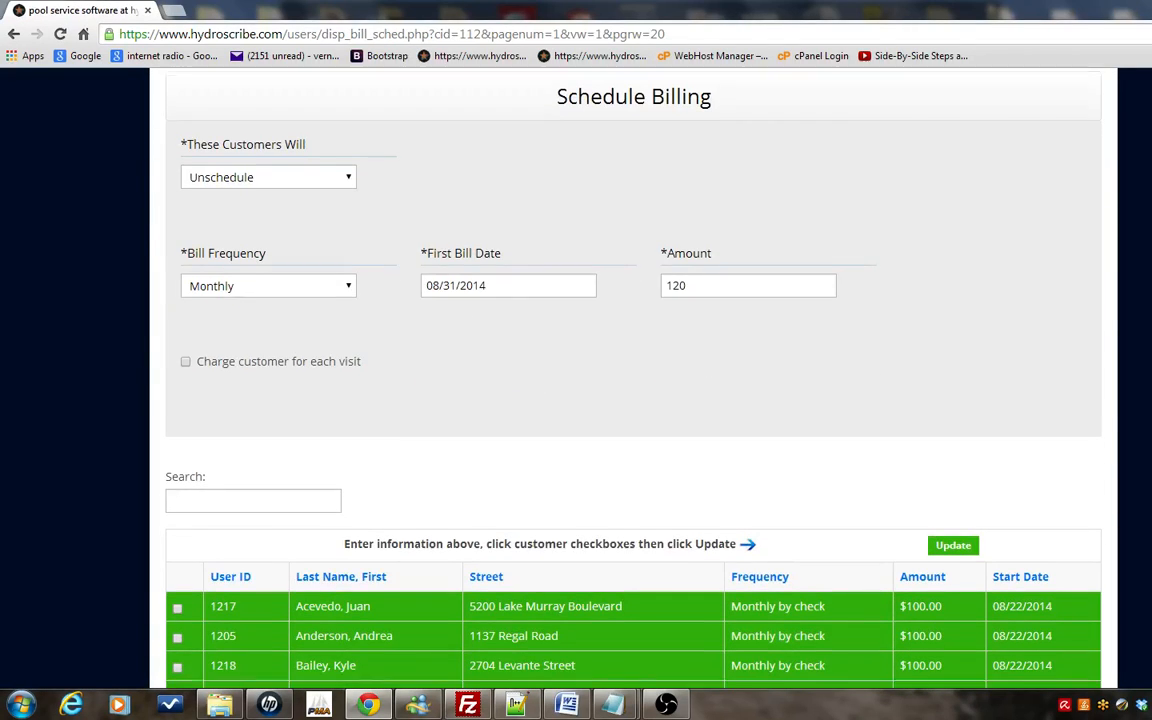
pyautogui.scroll(-5, 935, 519)
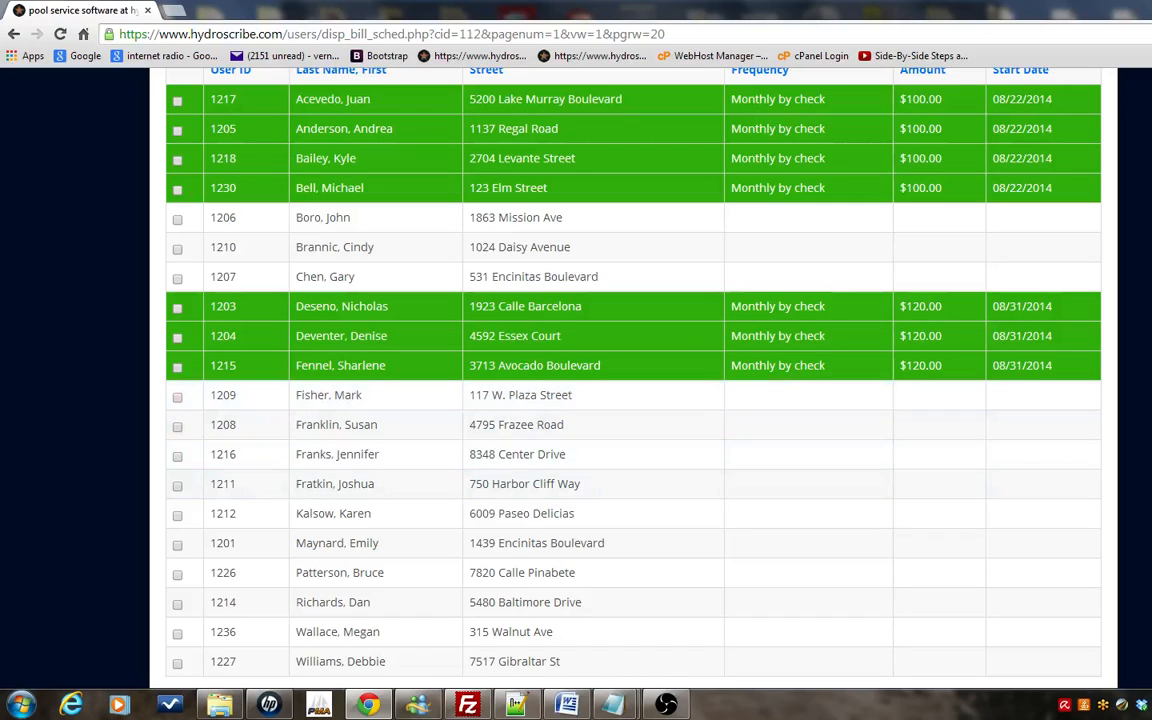
pyautogui.scroll(5, 633, 380)
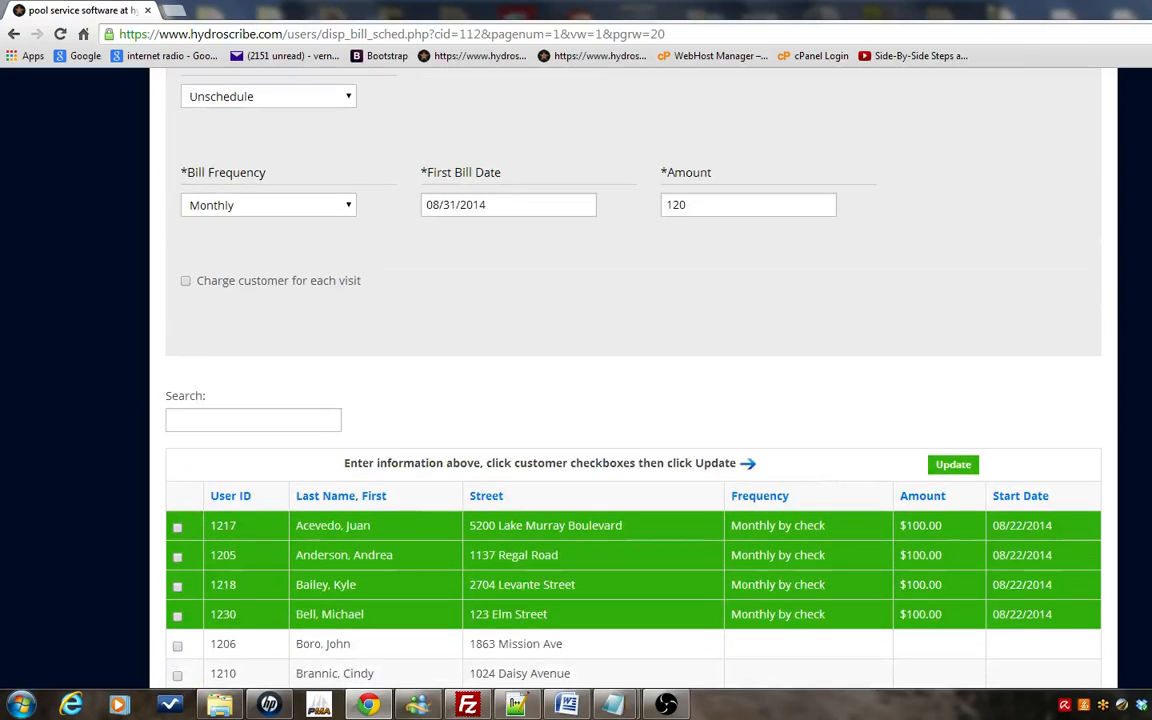
pyautogui.scroll(2, 633, 380)
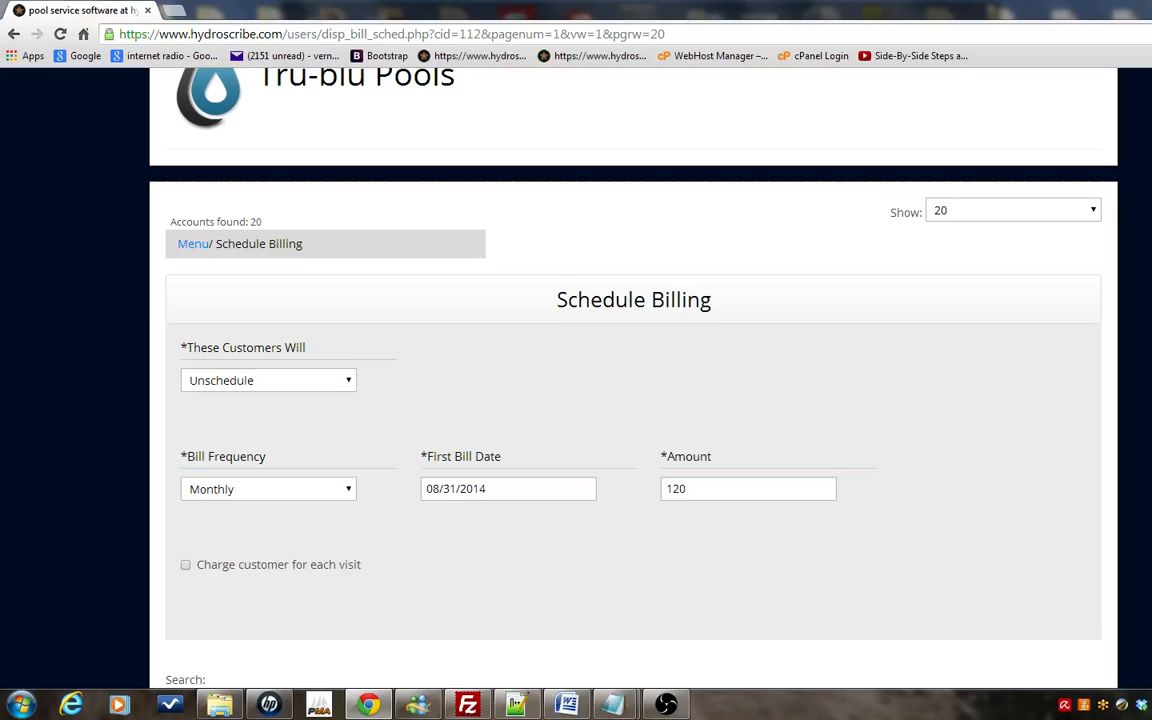
pyautogui.scroll(1, 633, 400)
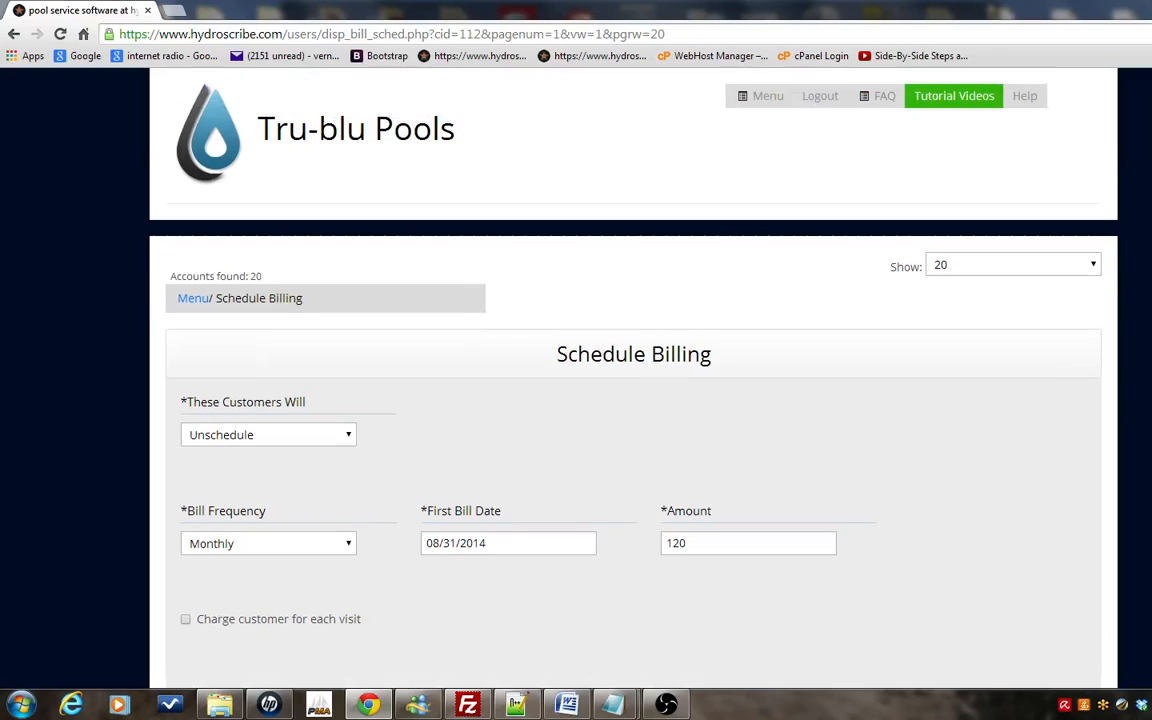
# Step: Leave billing scheduling and run trial invoices for the customers
pyautogui.click(193, 299)
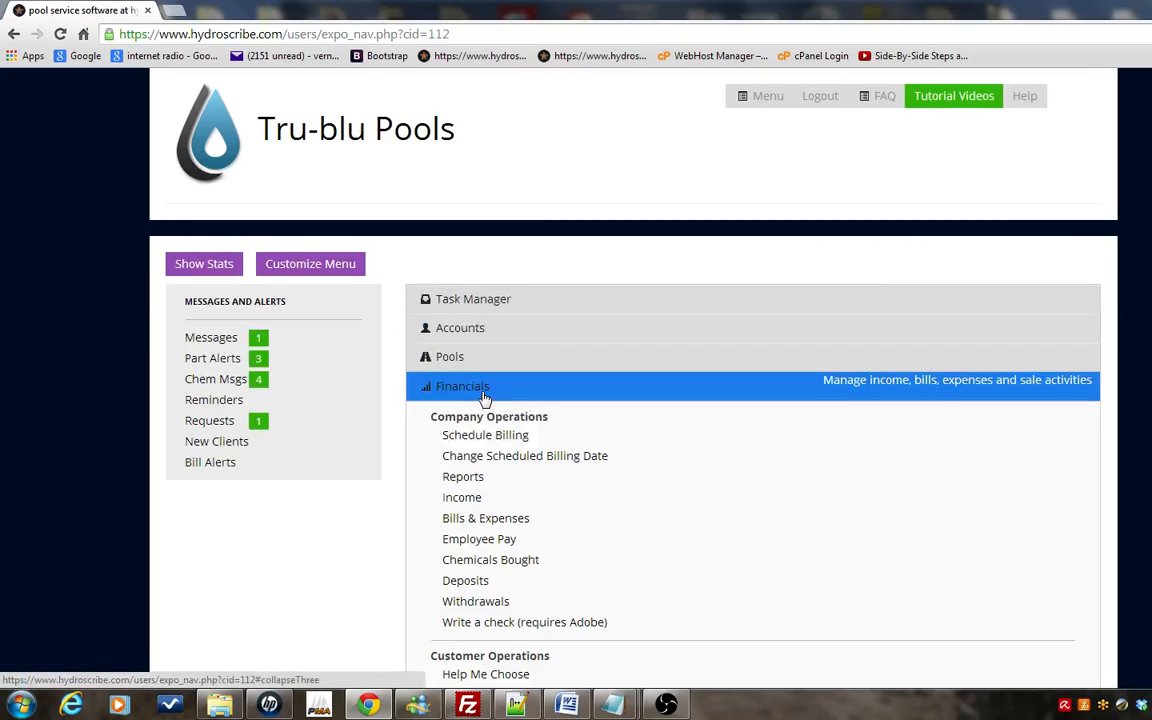
pyautogui.click(486, 397)
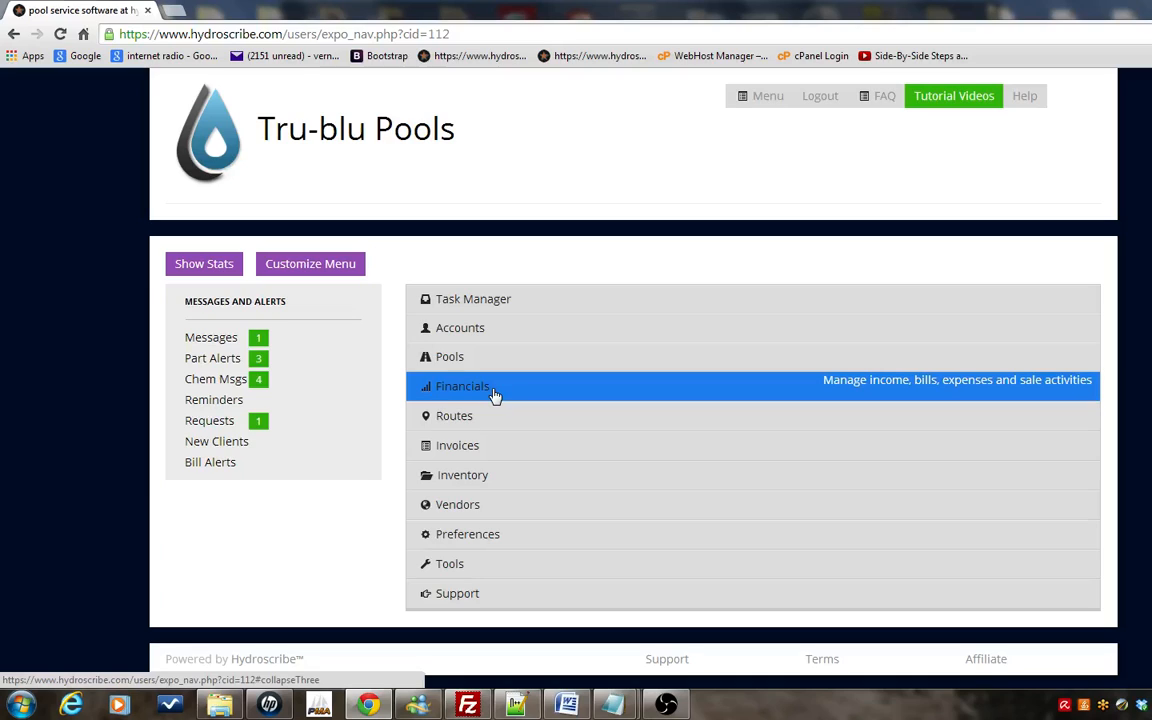
pyautogui.click(467, 452)
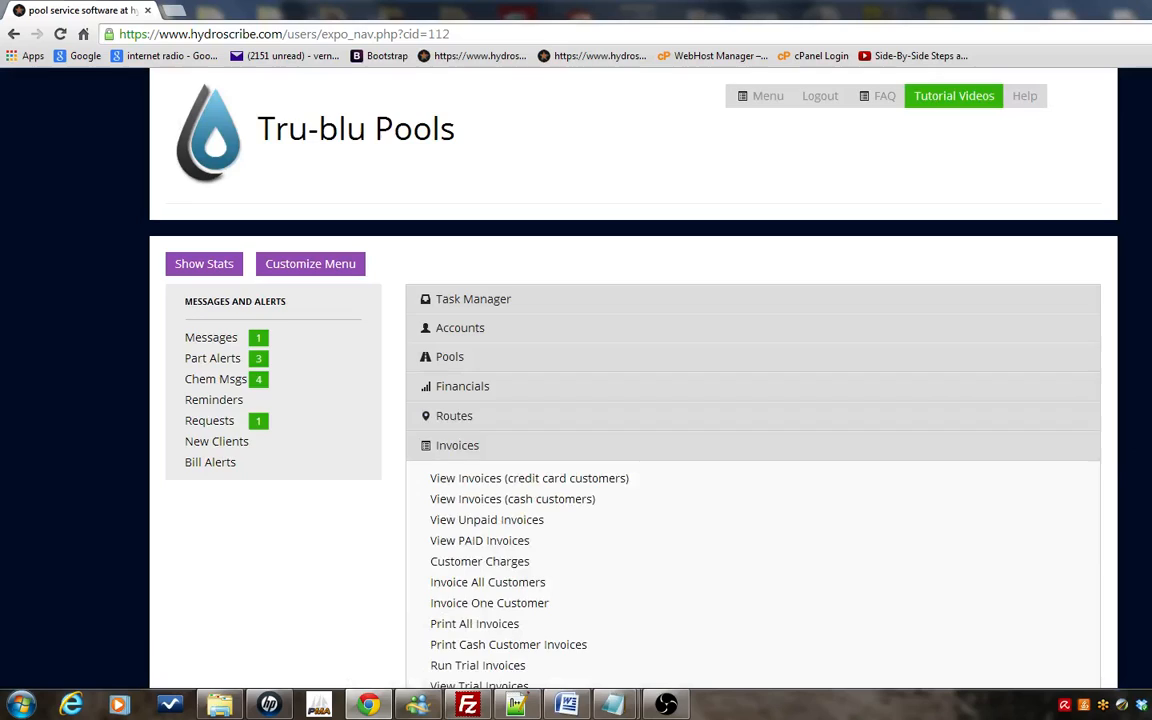
pyautogui.scroll(-3, 548, 465)
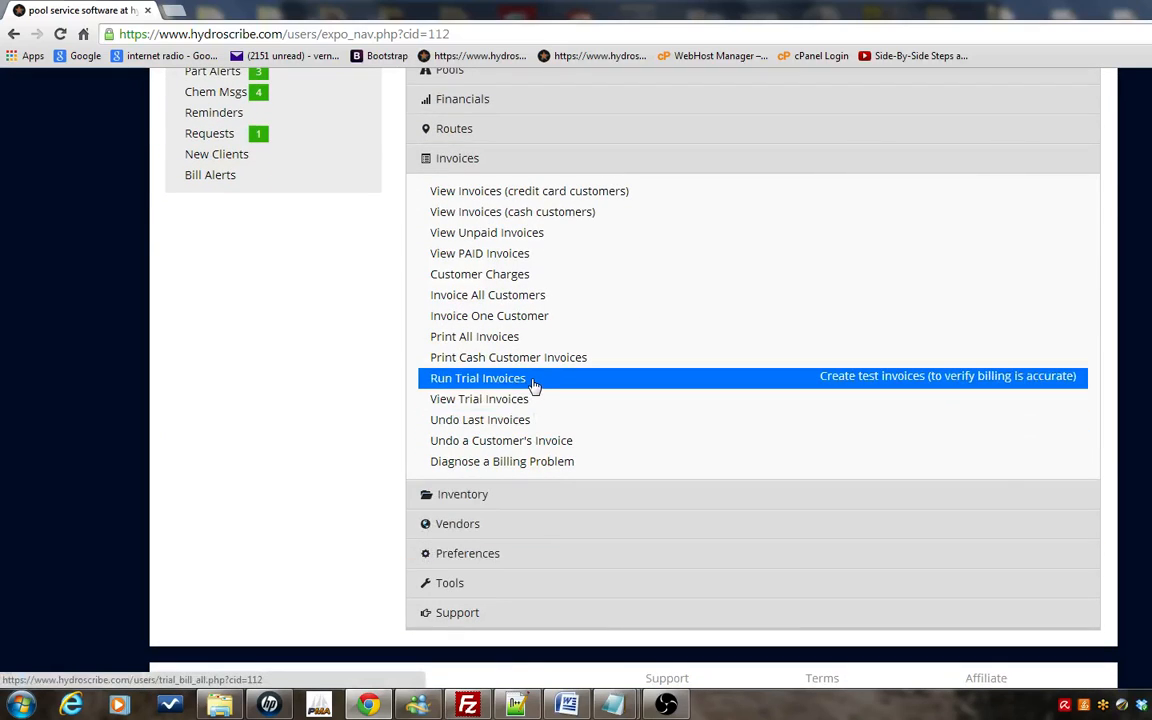
pyautogui.click(534, 384)
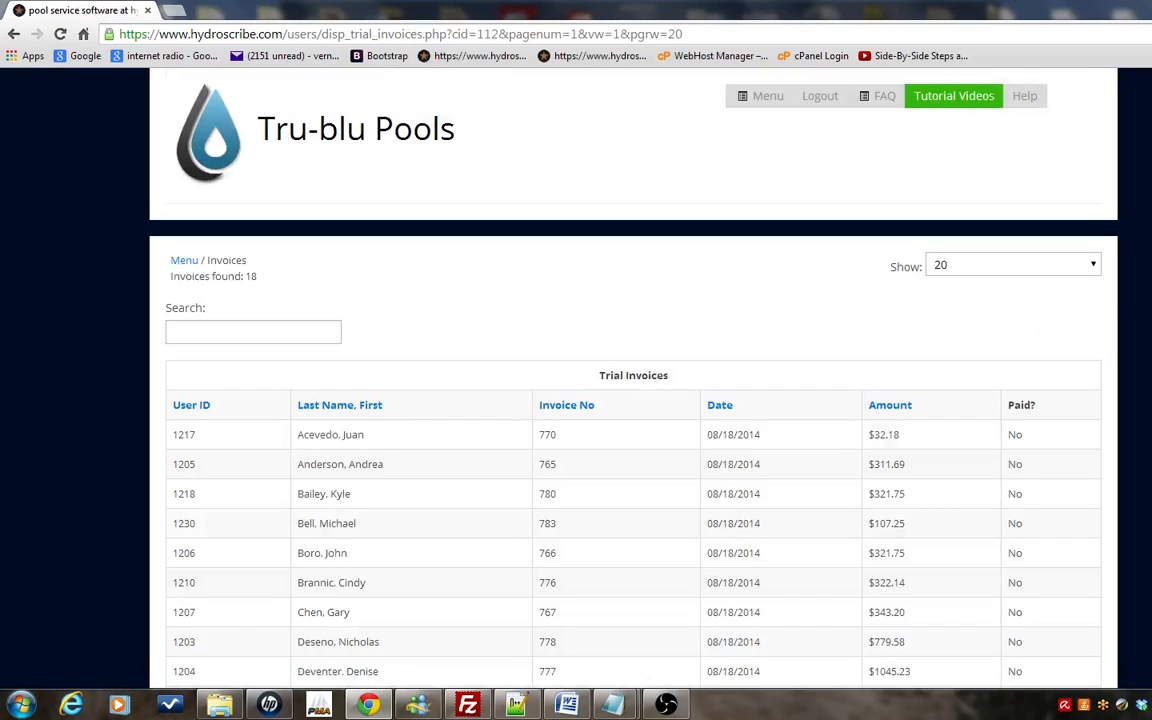
# Step: Open the third customer's trial invoice, check its service charge amount, and return to the trial invoice list
pyautogui.scroll(-2, 633, 400)
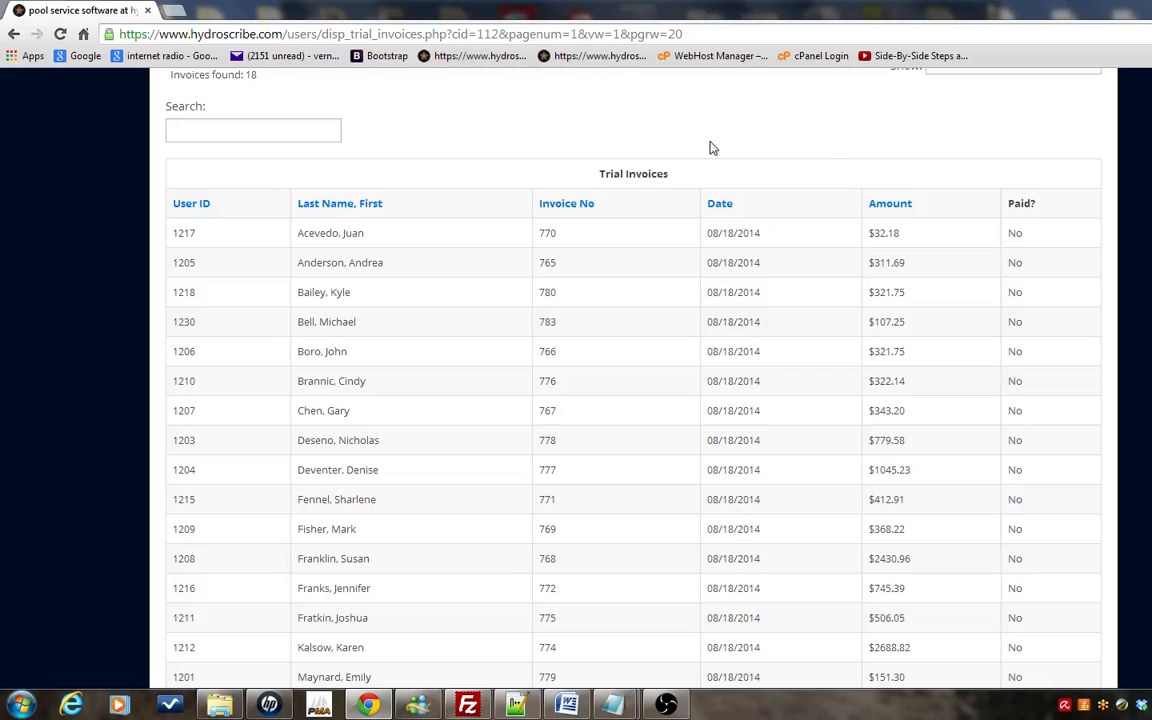
pyautogui.click(548, 293)
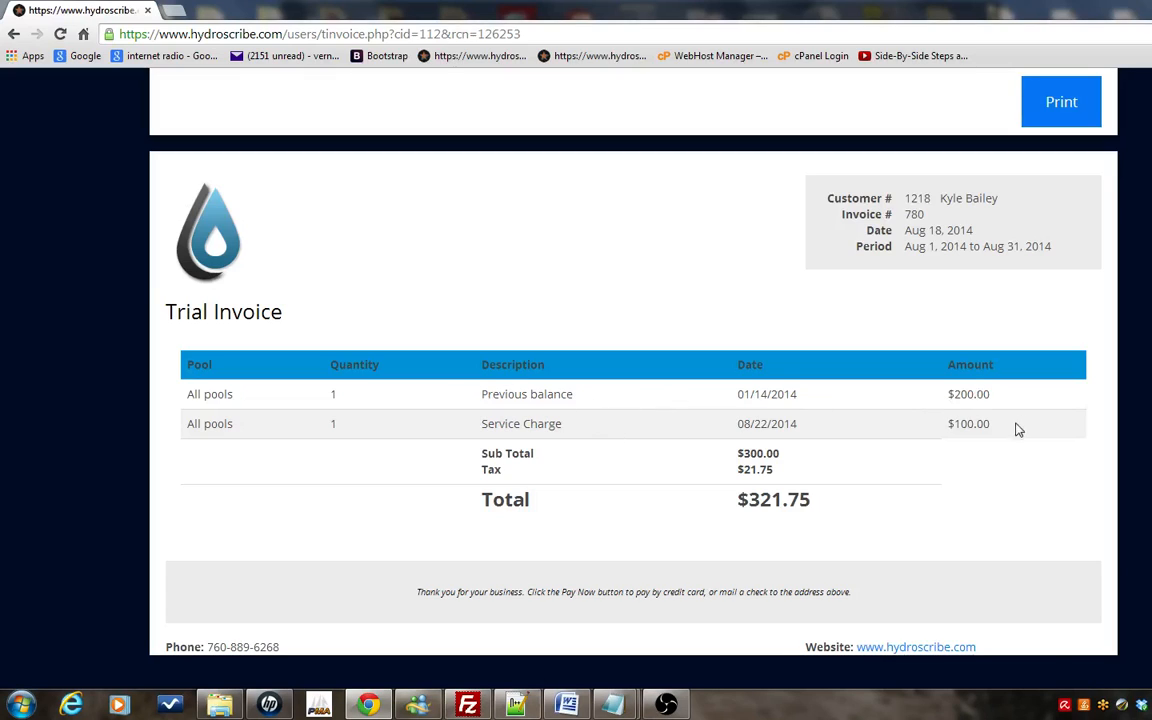
pyautogui.moveTo(990, 426); pyautogui.dragTo(953, 426)
pyautogui.scroll(-1, 633, 360)
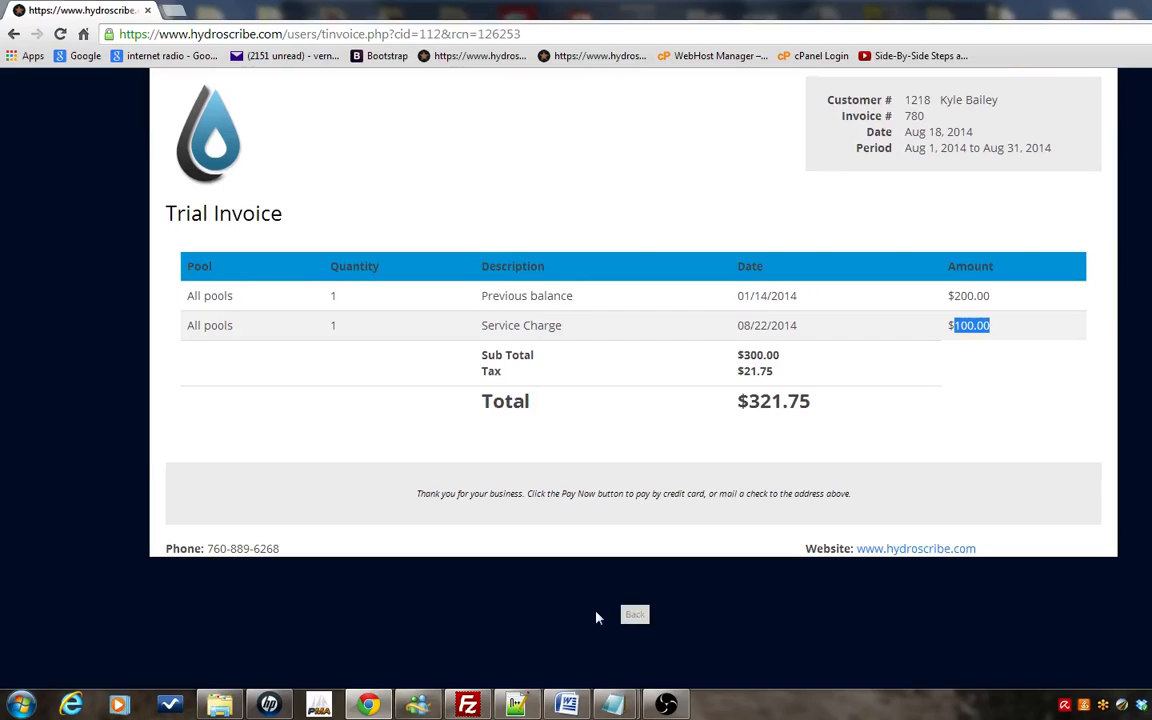
pyautogui.click(635, 614)
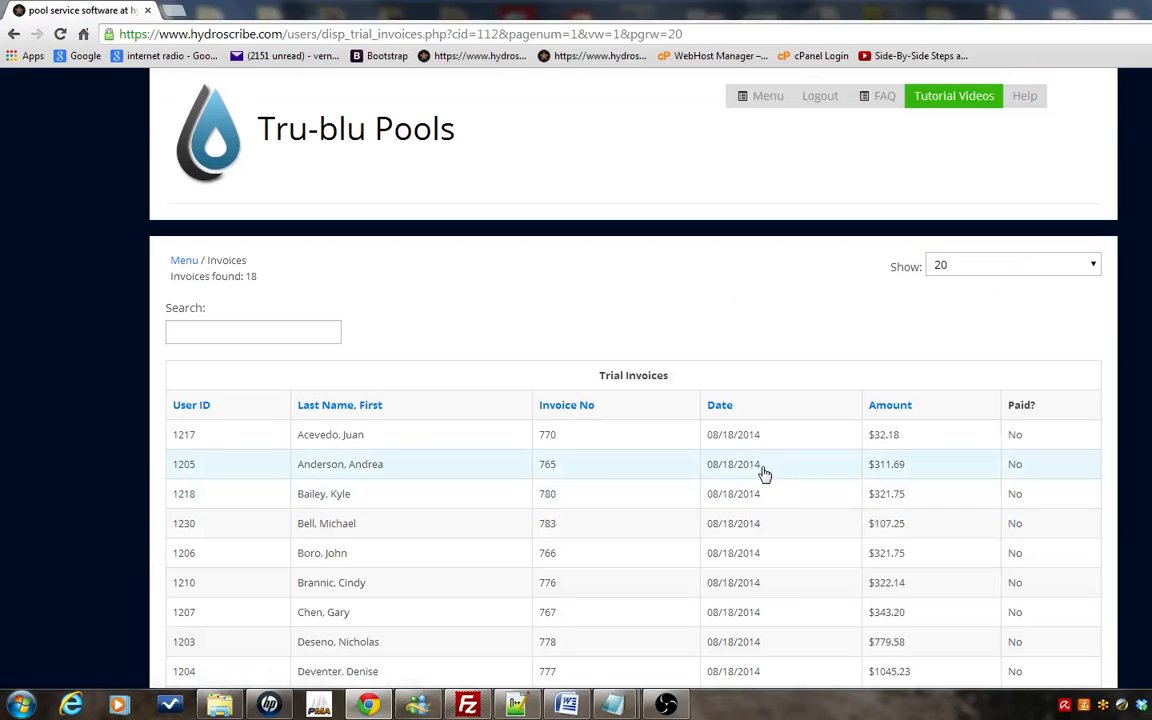
# Step: View the invoices for credit card customers, examine which ones are marked paid, and return to the main menu
pyautogui.click(190, 265)
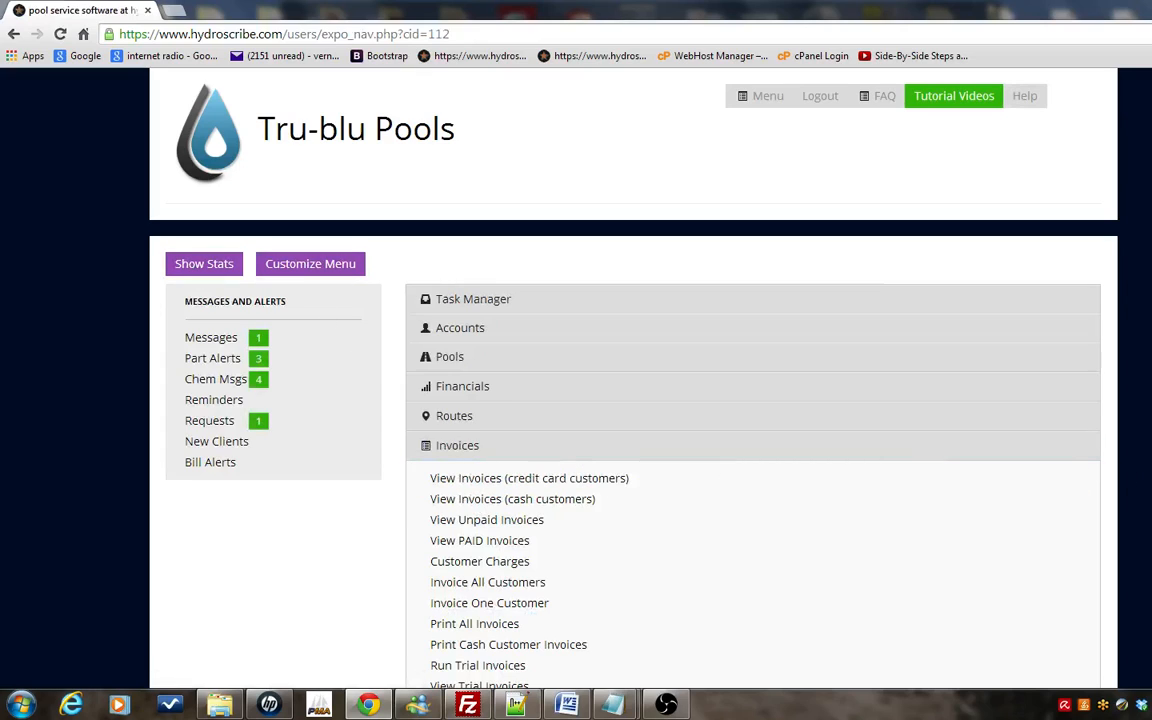
pyautogui.scroll(-2, 633, 400)
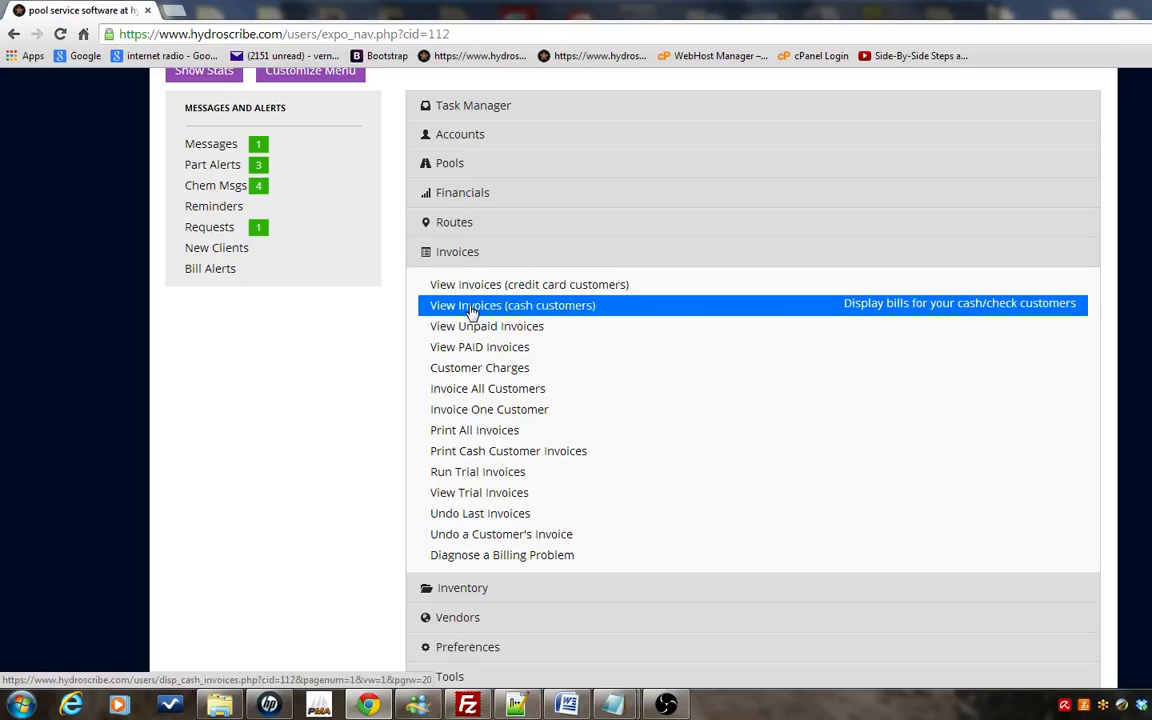
pyautogui.click(578, 289)
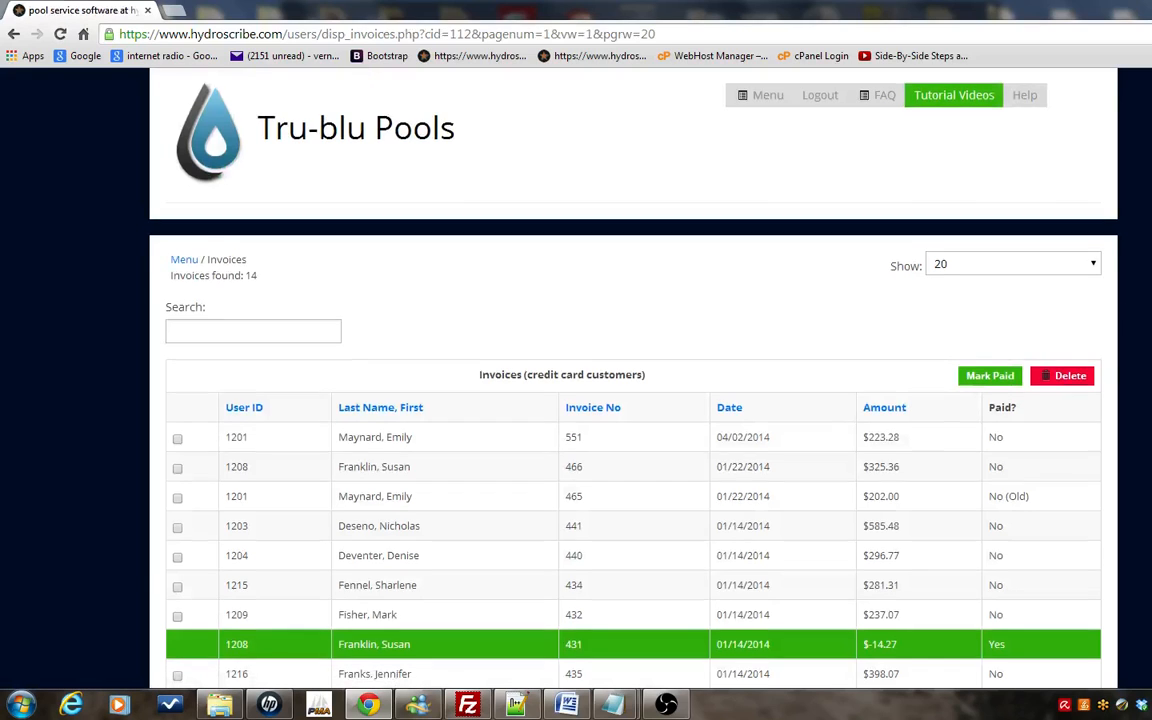
pyautogui.scroll(-3, 633, 400)
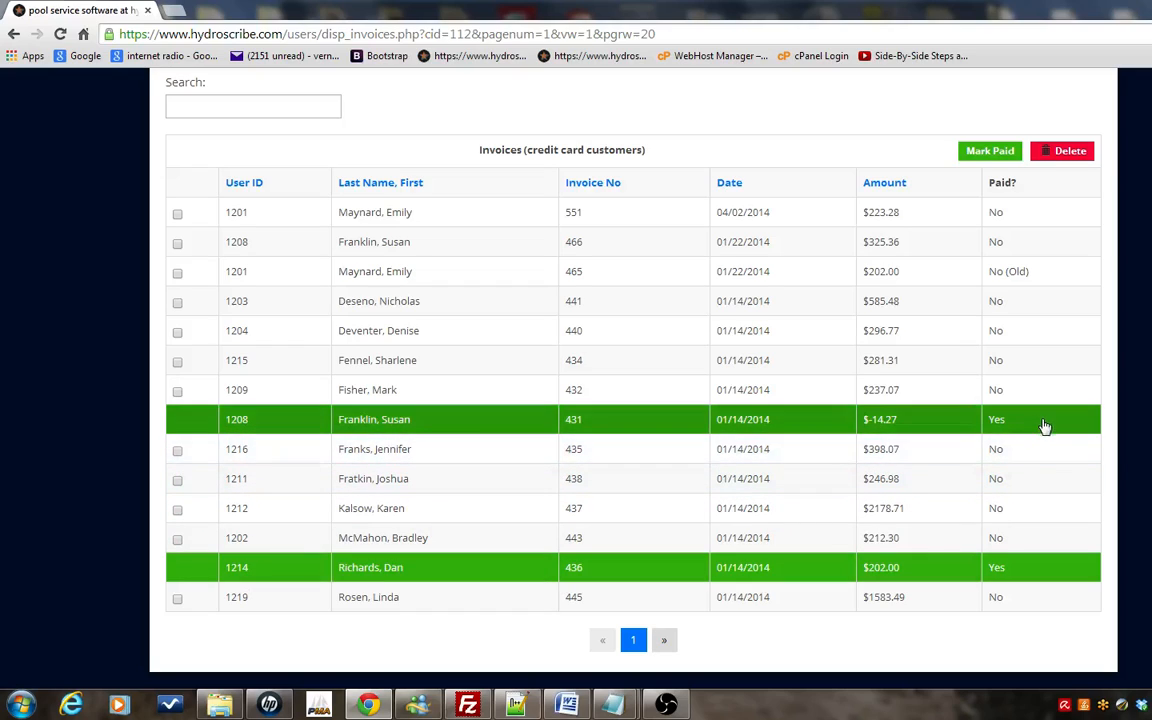
pyautogui.scroll(2, 633, 400)
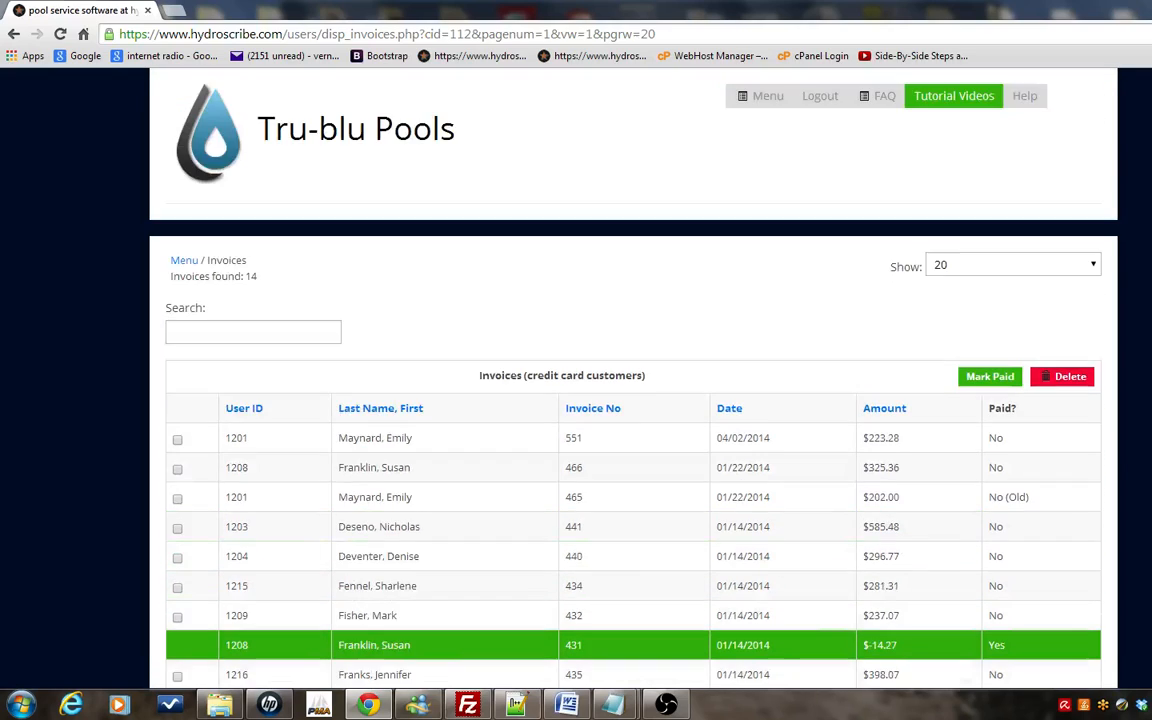
pyautogui.click(182, 260)
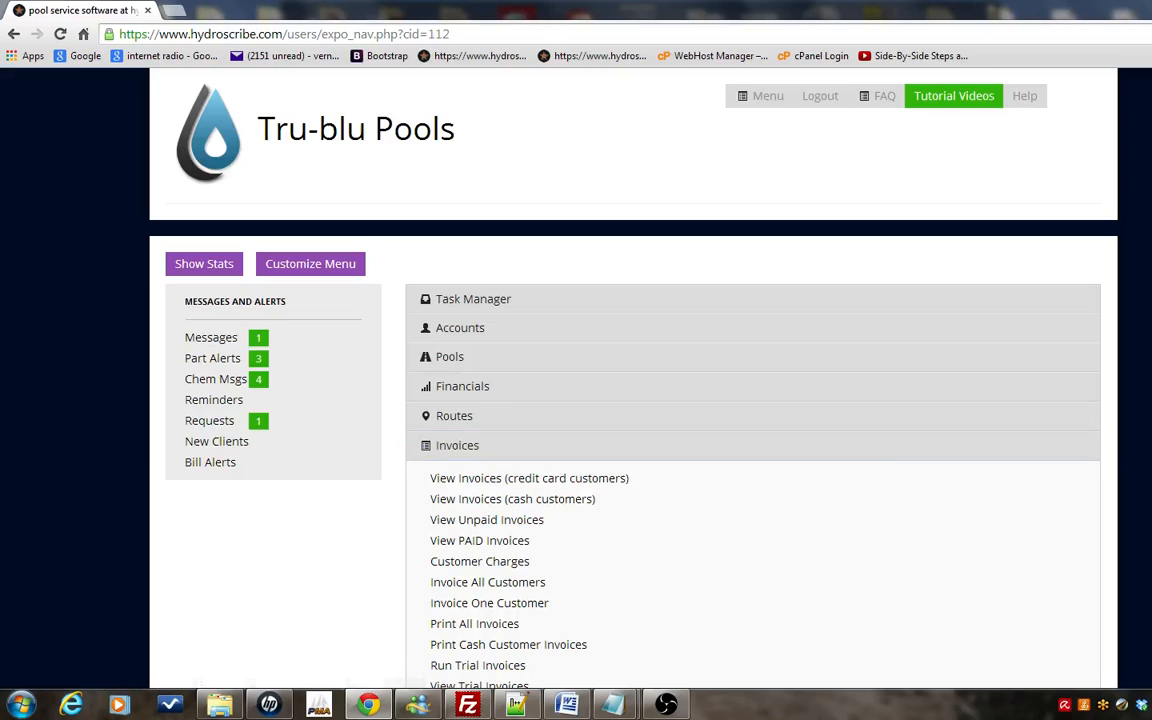
pyautogui.scroll(-2, 633, 400)
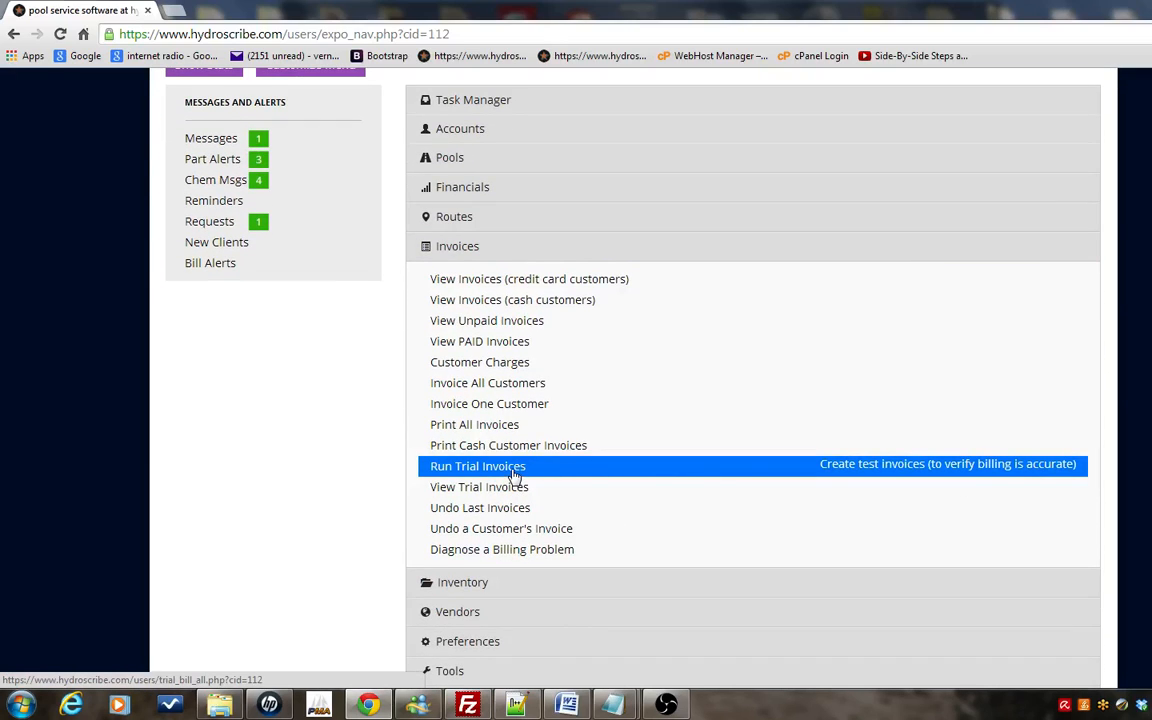
pyautogui.click(466, 252)
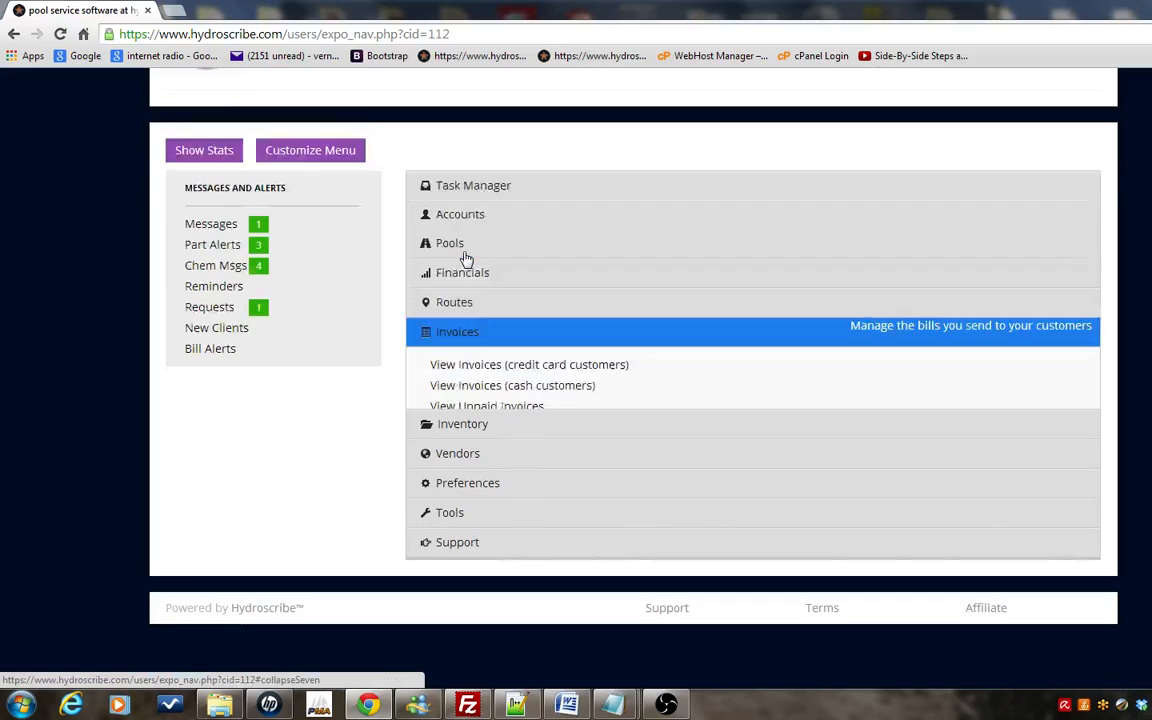
pyautogui.click(473, 518)
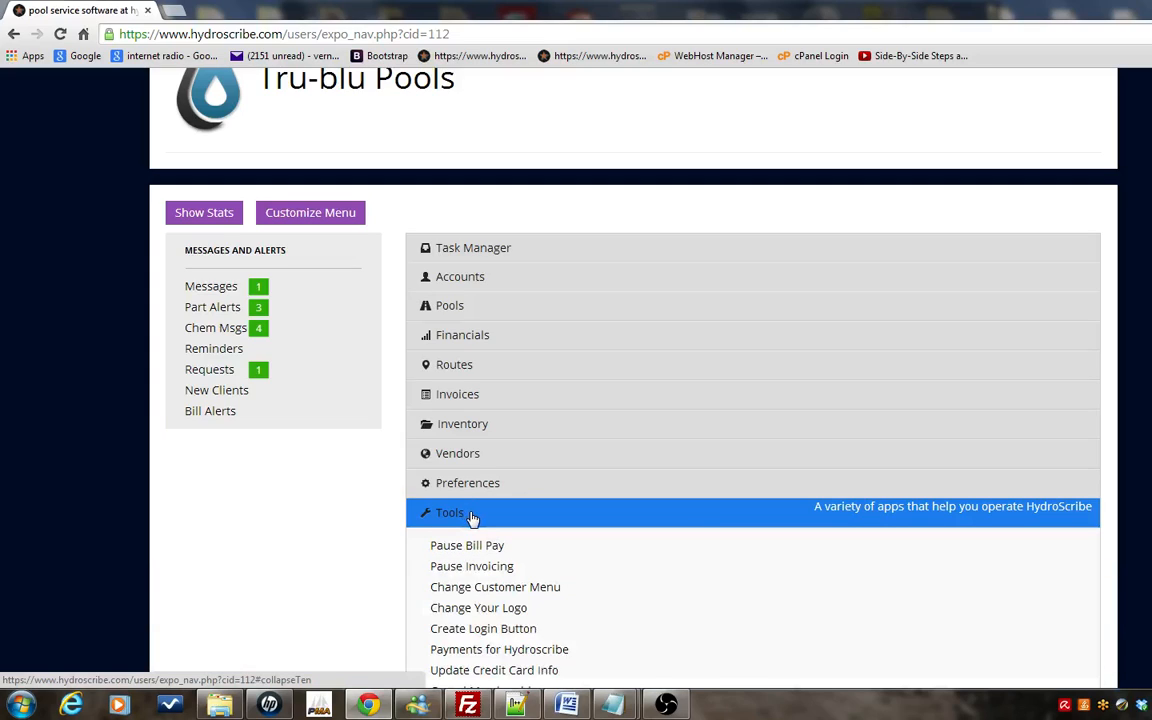
pyautogui.click(473, 517)
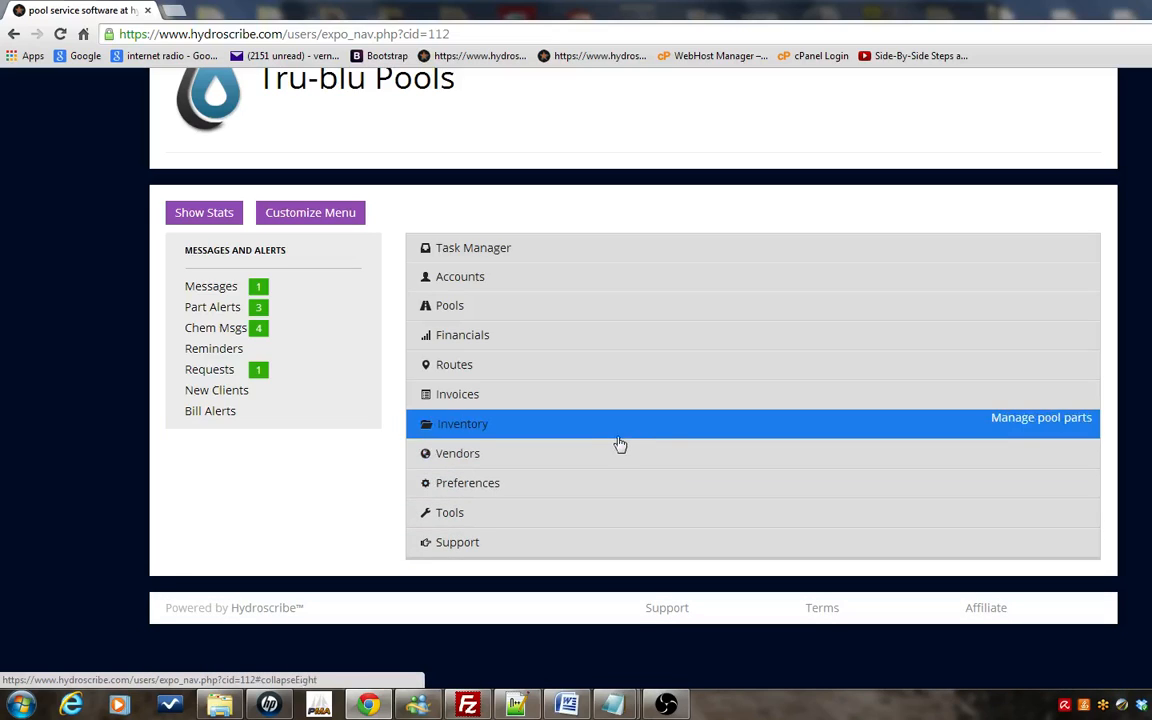
# Step: Run the Scheduled Billing Pre-Check report from the financial reports with a billing run date of 08/22/2014
pyautogui.click(521, 343)
pyautogui.click(489, 427)
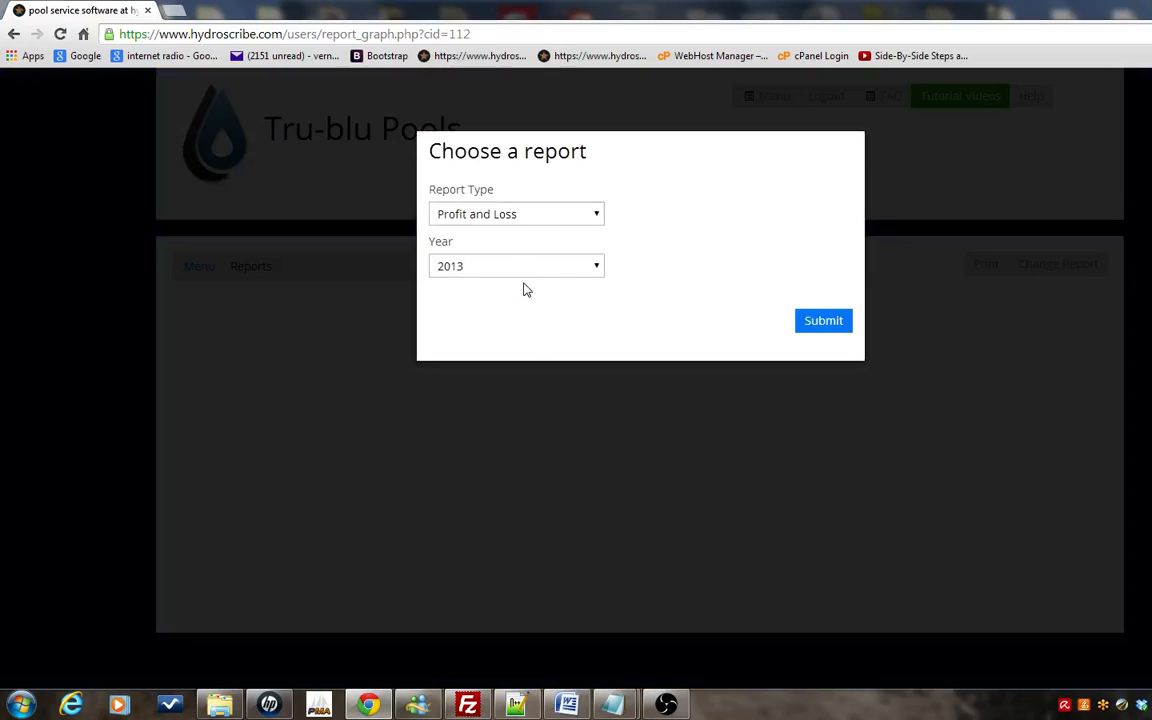
pyautogui.click(596, 216)
pyautogui.moveTo(692, 308); pyautogui.dragTo(705, 468)
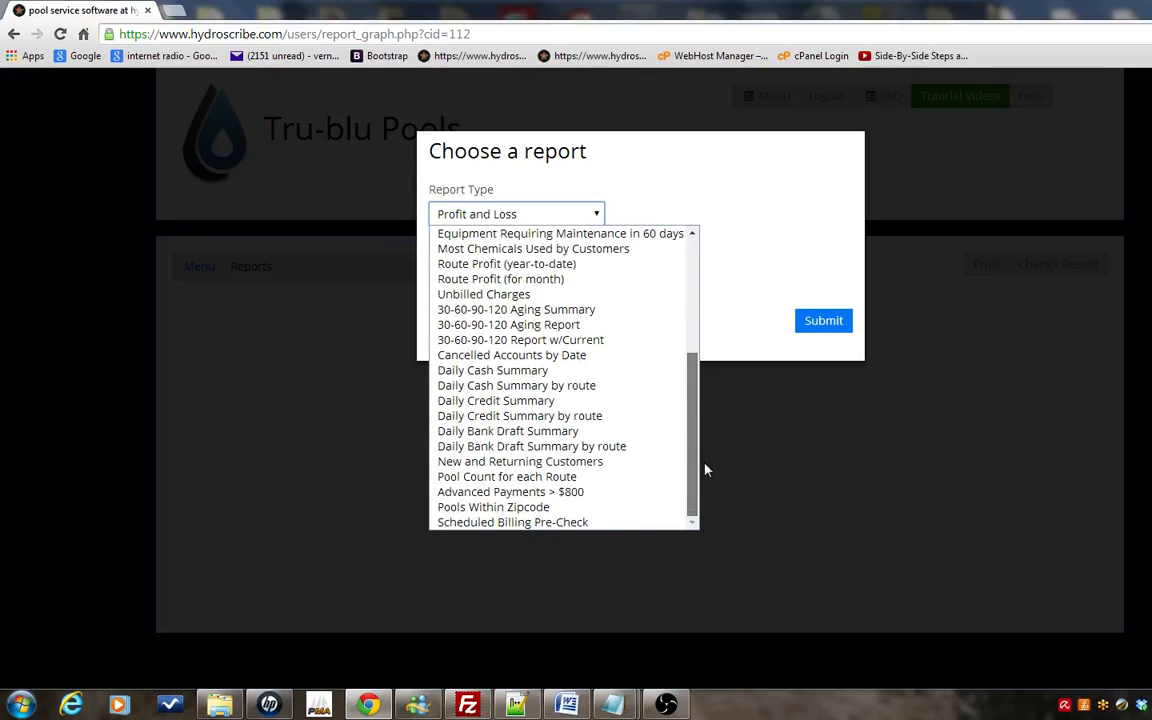
pyautogui.click(599, 523)
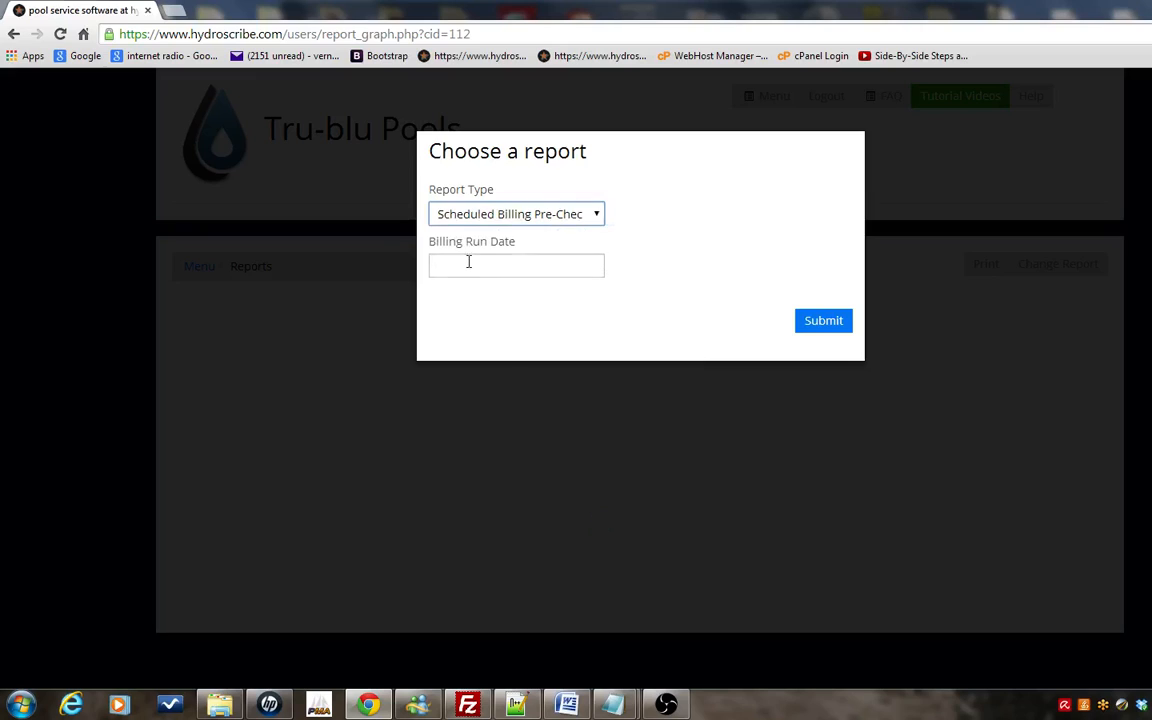
pyautogui.click(484, 266)
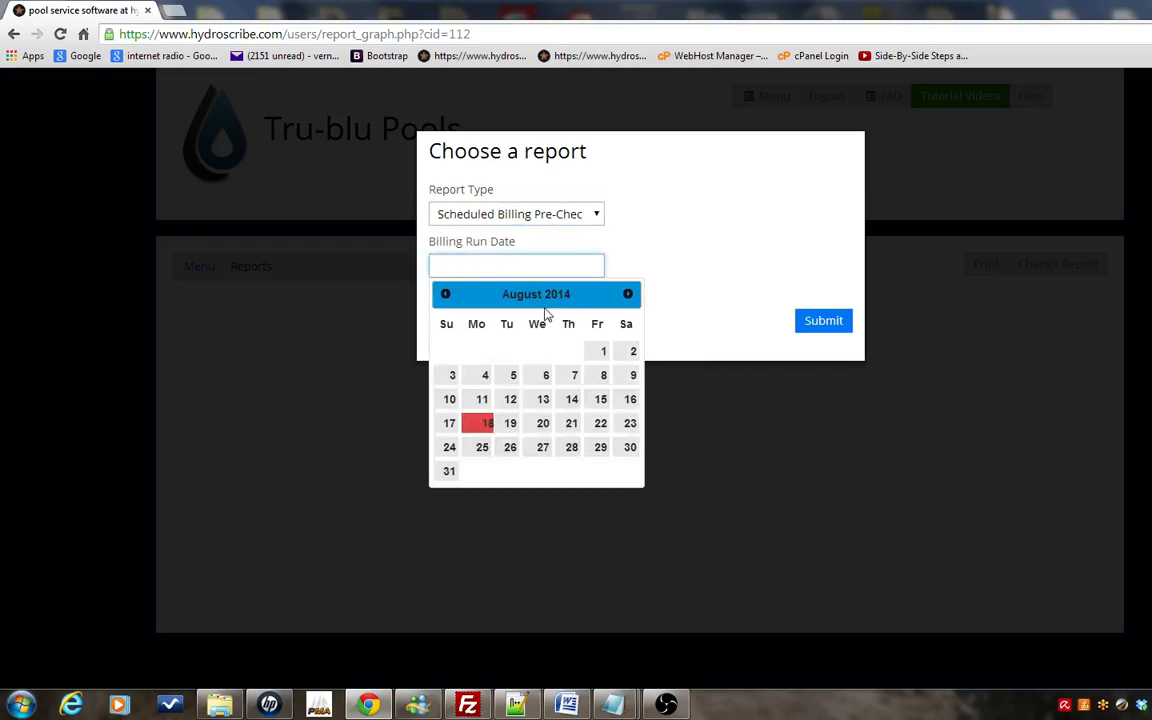
pyautogui.click(600, 424)
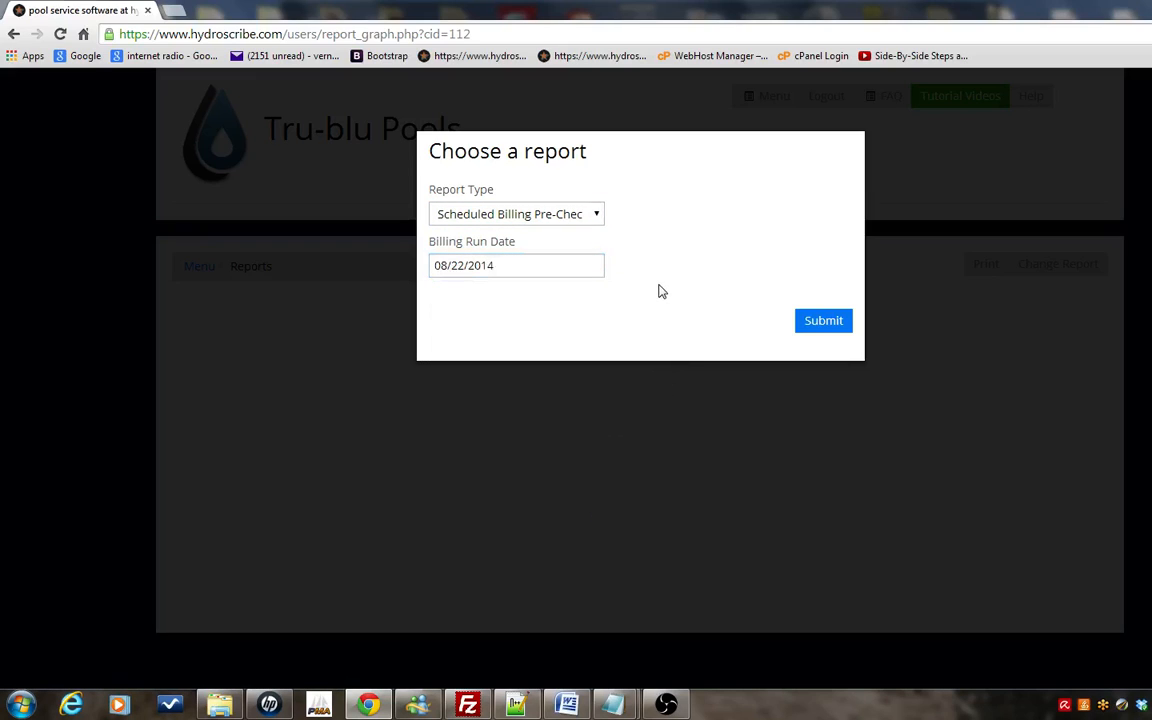
pyautogui.click(823, 328)
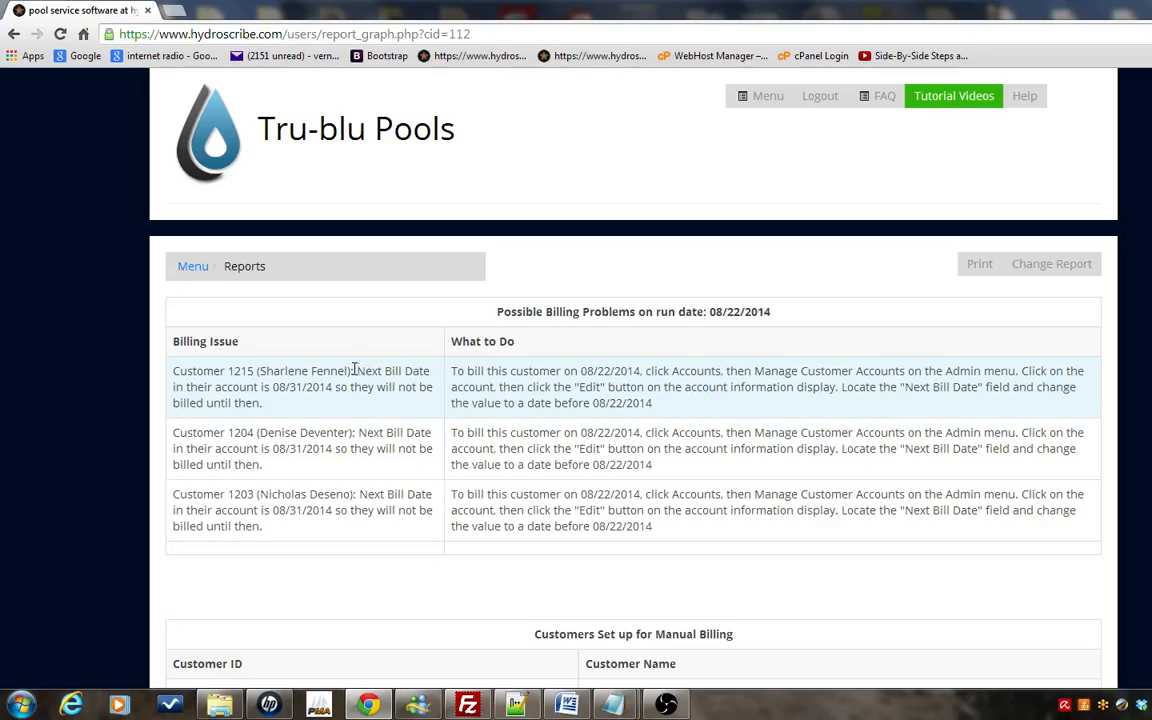
# Step: Examine the first customer's next bill date issue and its suggested fix in the report, and return to the main menu
pyautogui.moveTo(356, 370); pyautogui.dragTo(337, 391)
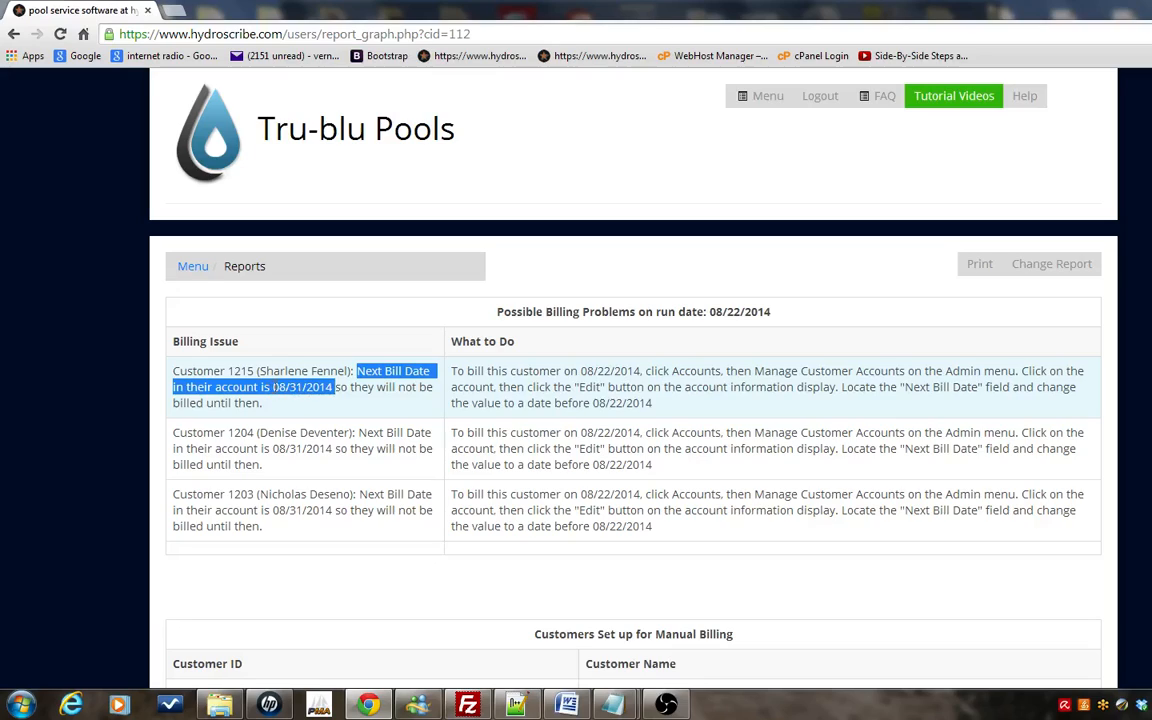
pyautogui.click(392, 387)
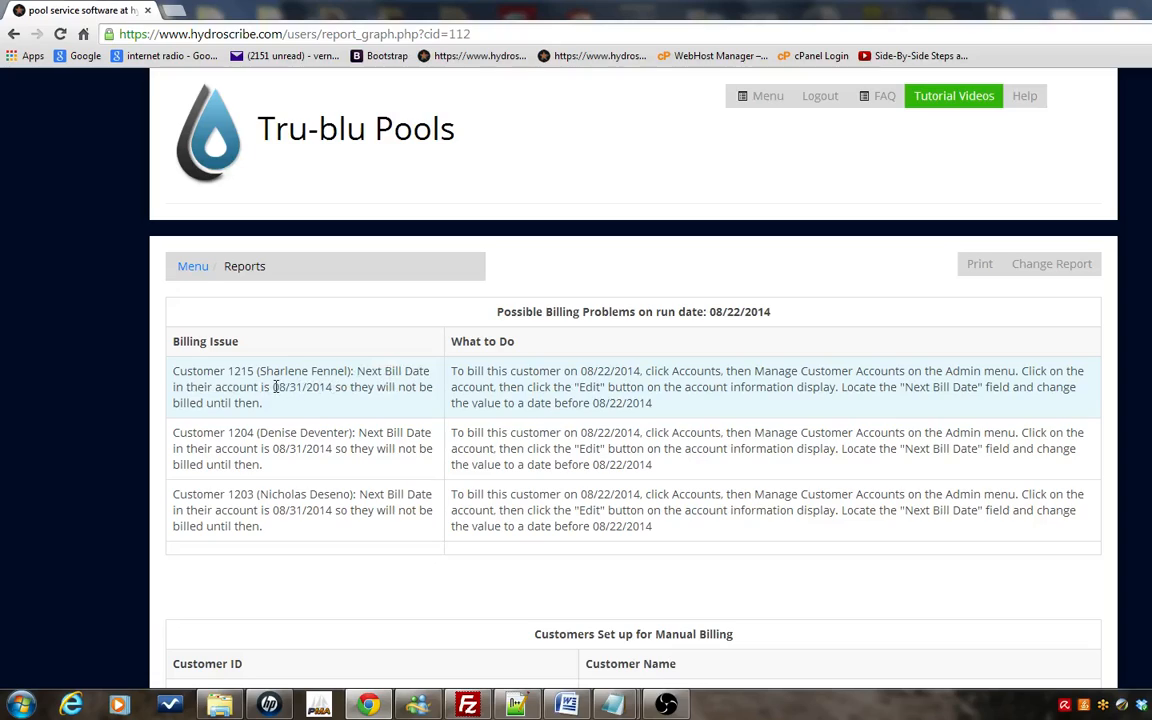
pyautogui.moveTo(272, 387); pyautogui.dragTo(338, 386)
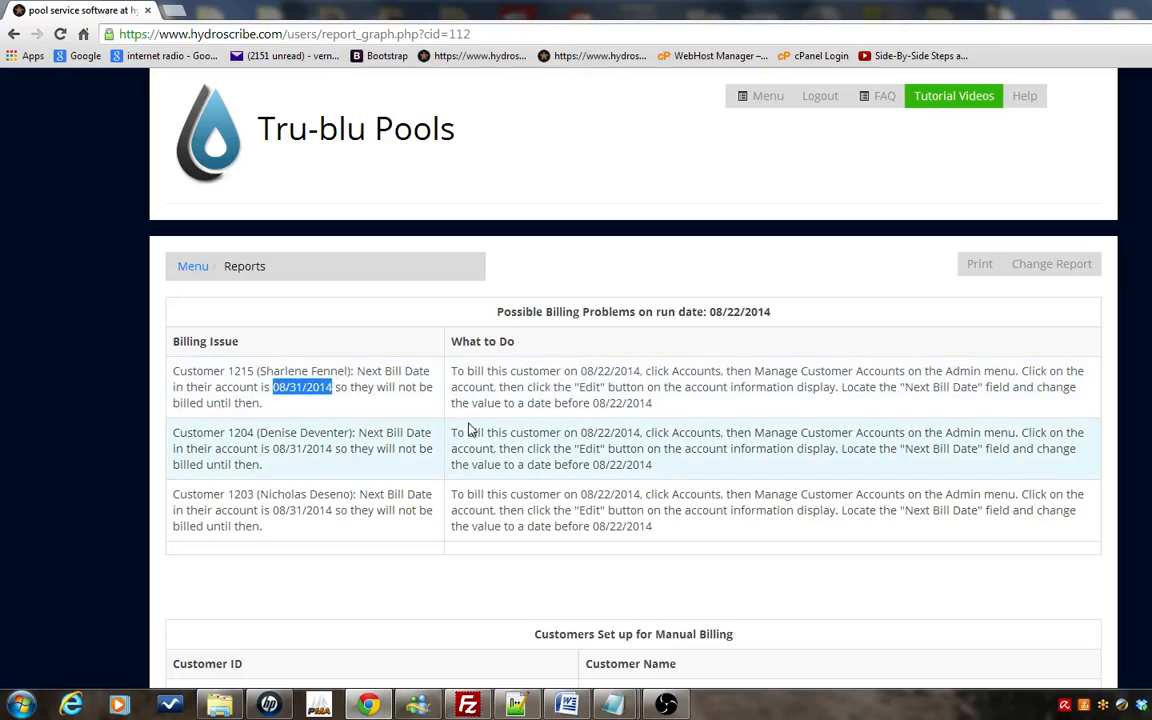
pyautogui.moveTo(454, 372); pyautogui.dragTo(658, 402)
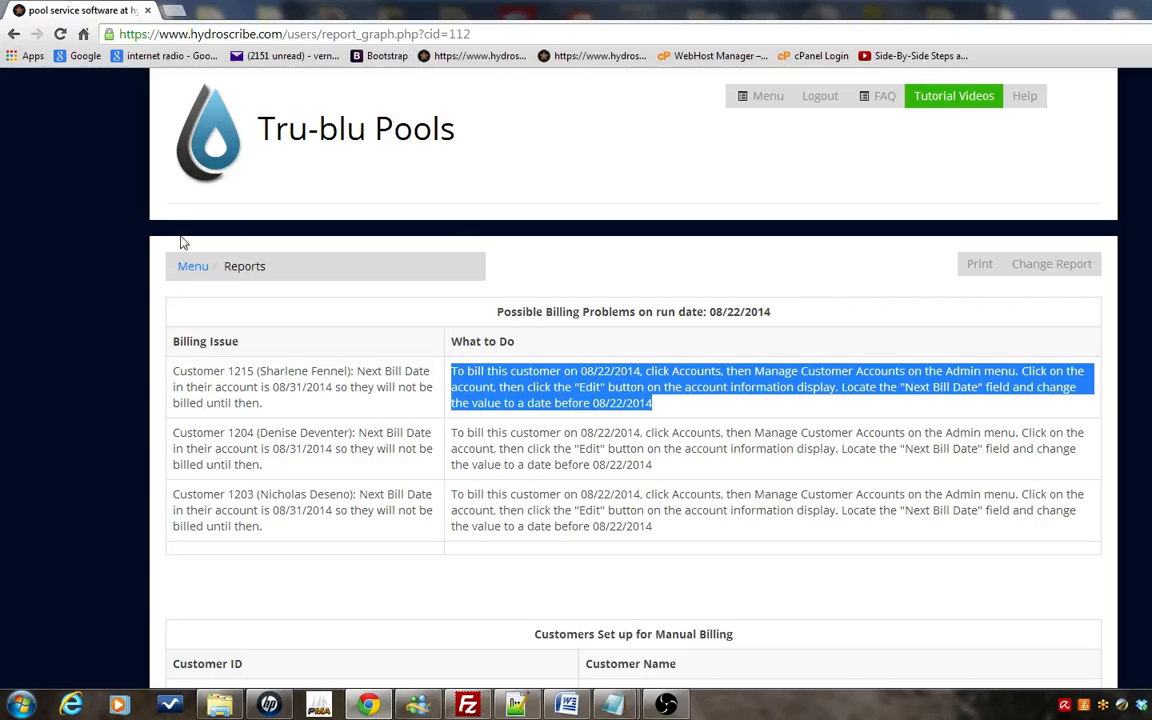
pyautogui.click(189, 268)
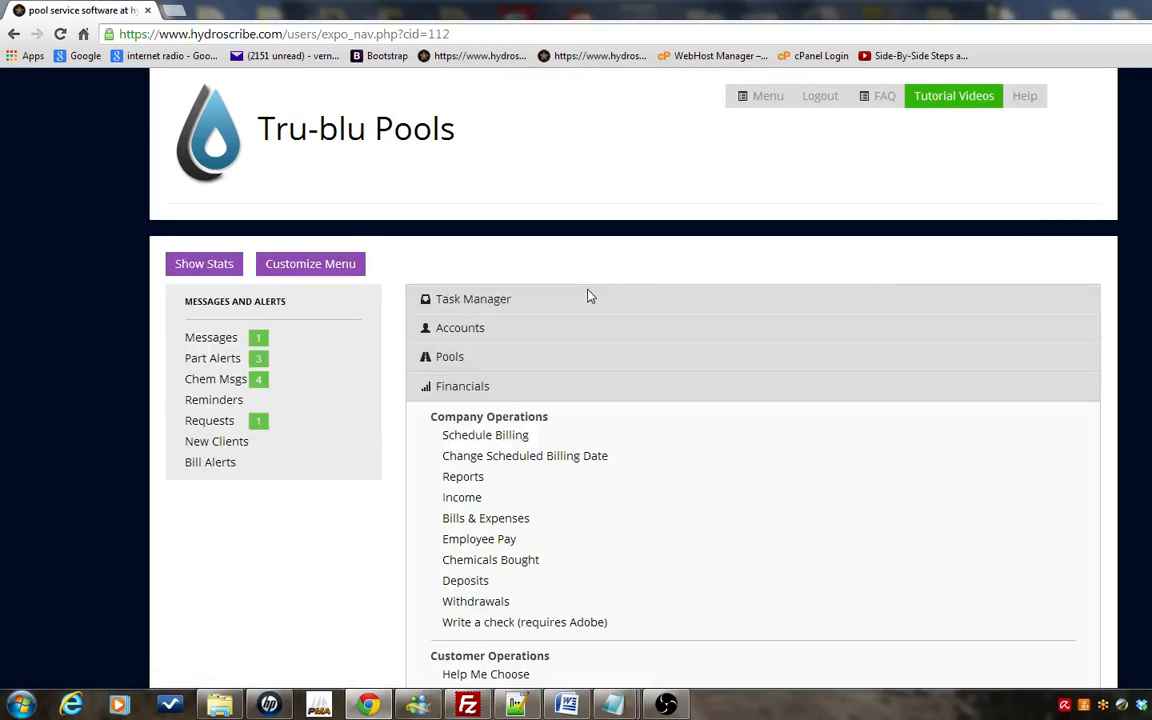
# Step: Open the Diagnose a Billing Problem form among the invoice functions
pyautogui.click(495, 393)
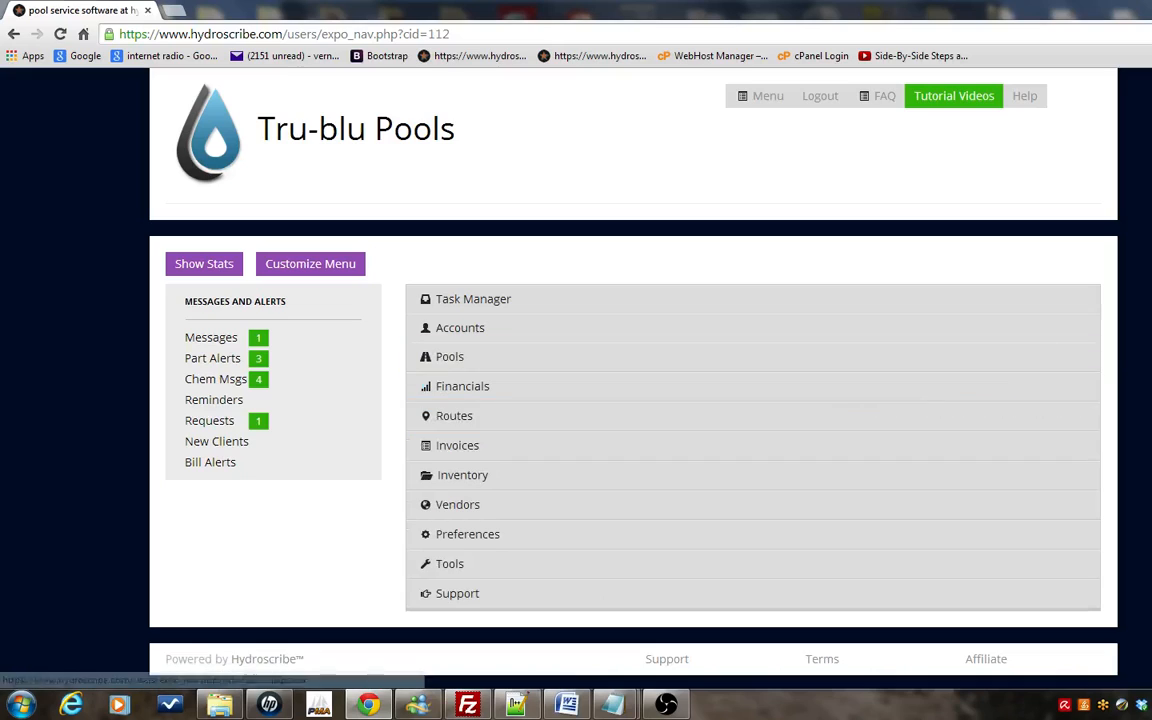
pyautogui.scroll(-1, 640, 400)
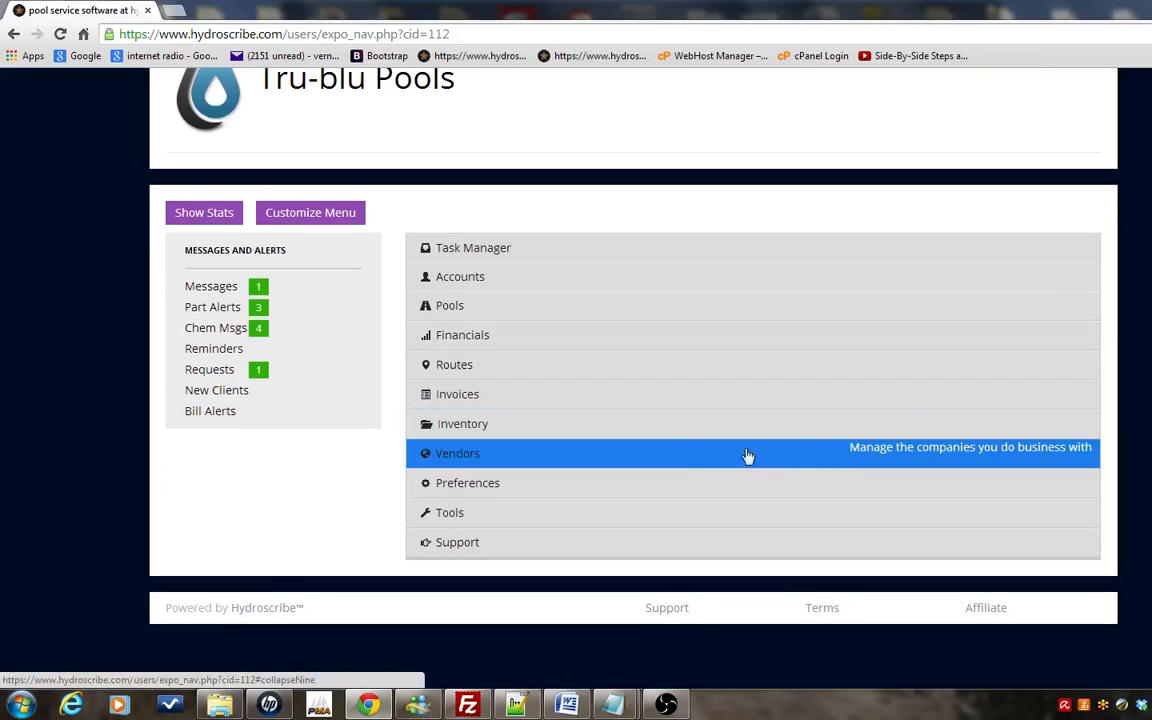
pyautogui.click(503, 404)
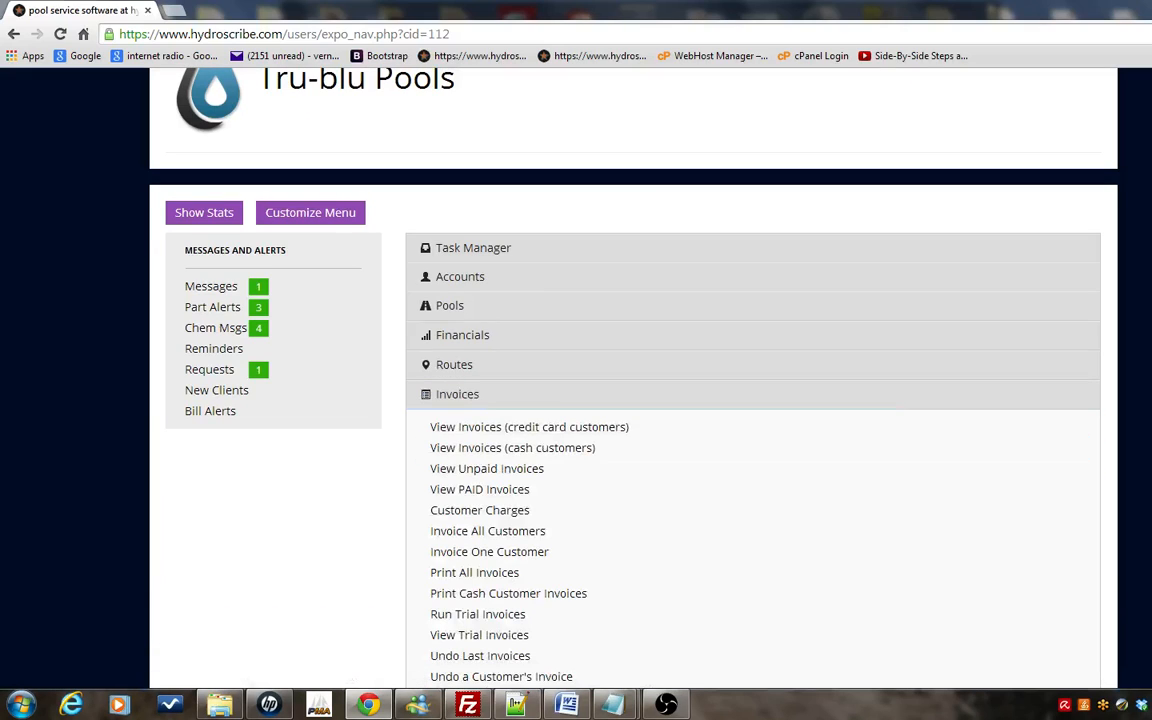
pyautogui.scroll(-3, 503, 404)
pyautogui.scroll(-1, 1095, 532)
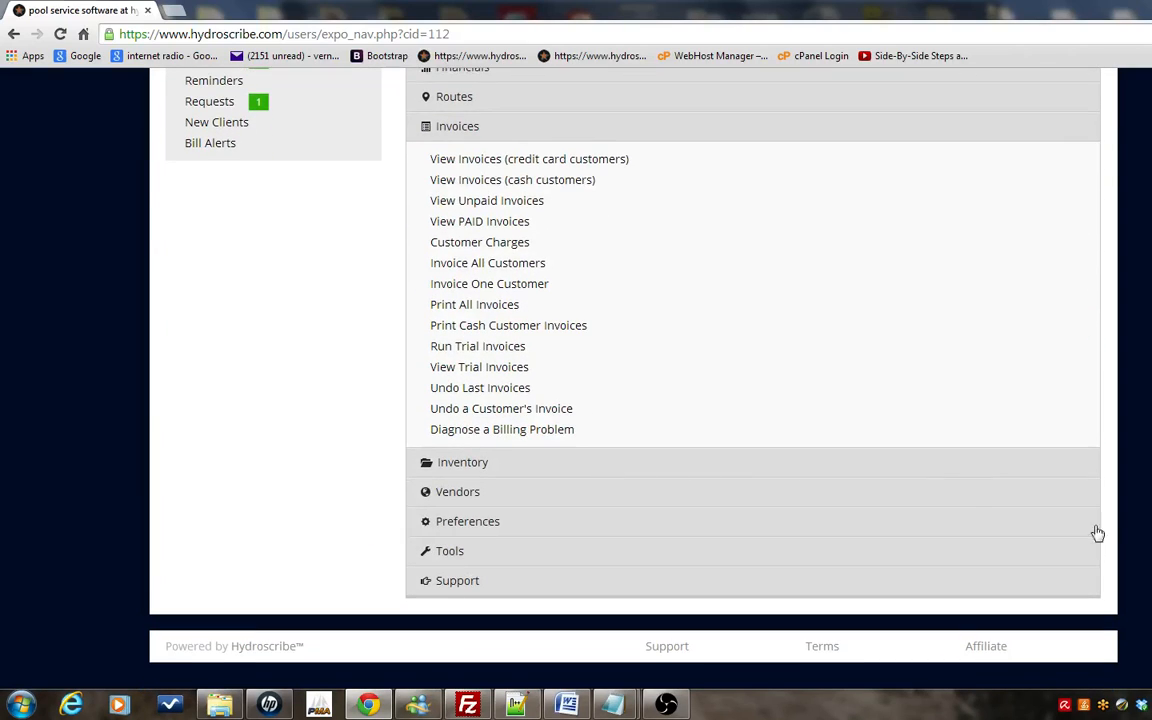
pyautogui.click(539, 438)
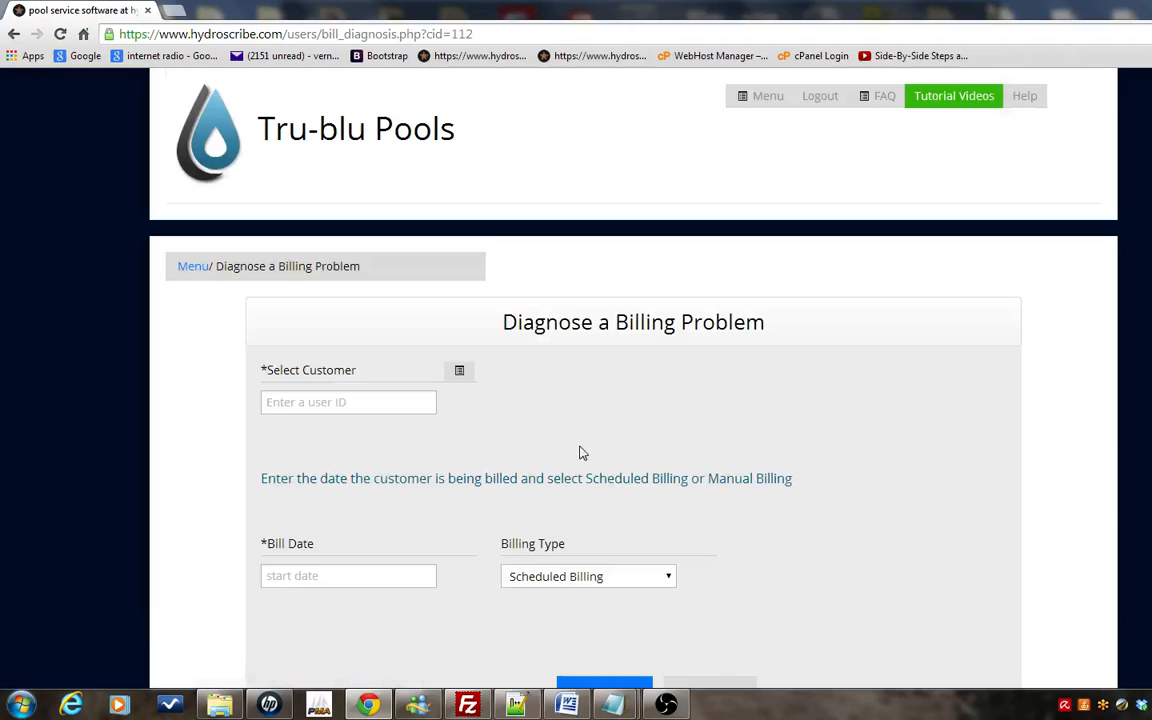
# Step: Run the billing diagnosis for the first listed customer with bill date 08/22/2014 and billing type Scheduled Billing
pyautogui.click(461, 373)
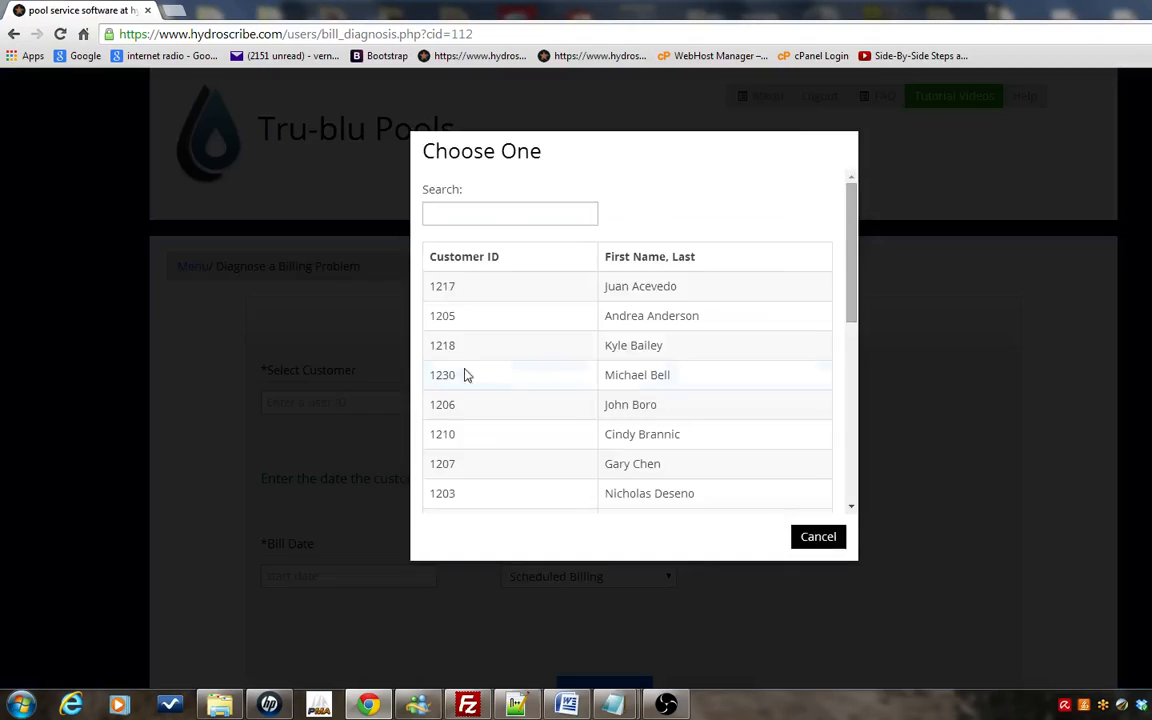
pyautogui.click(638, 287)
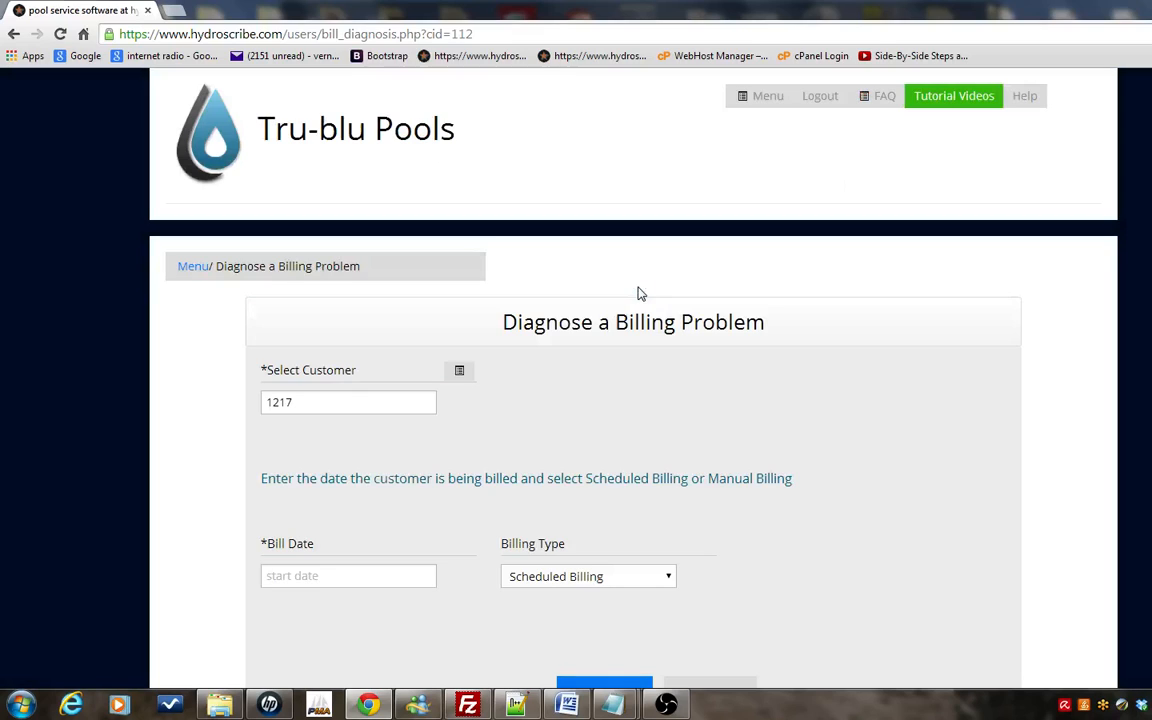
pyautogui.click(367, 576)
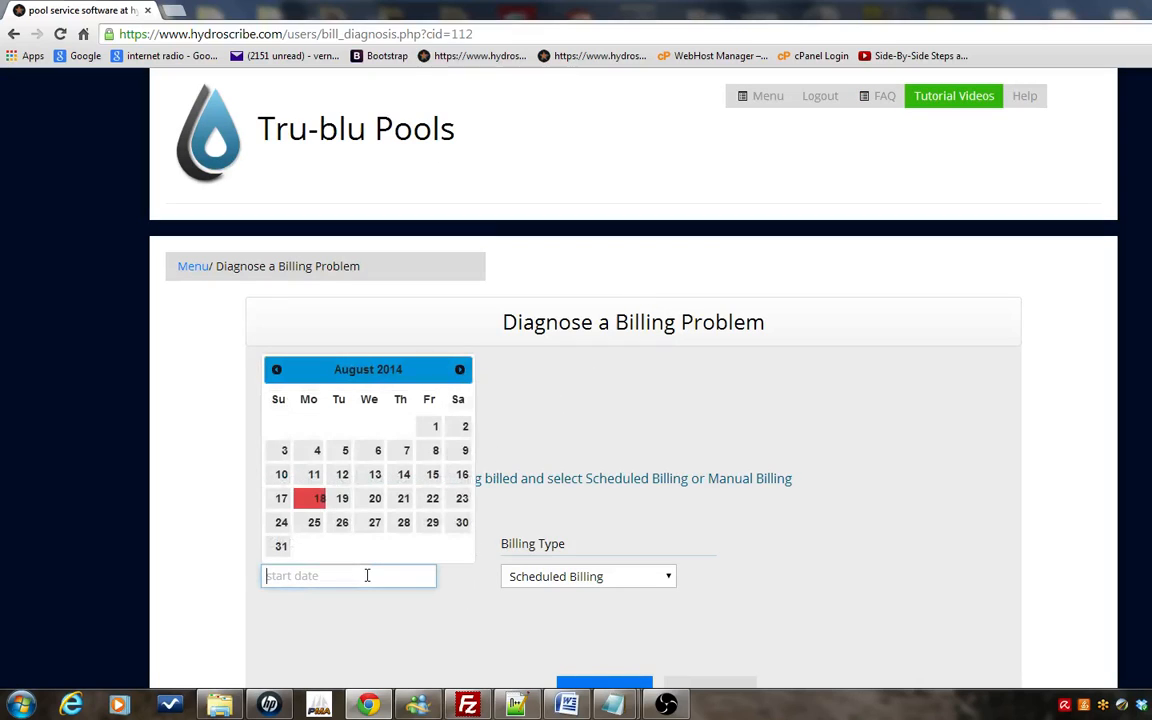
pyautogui.click(434, 499)
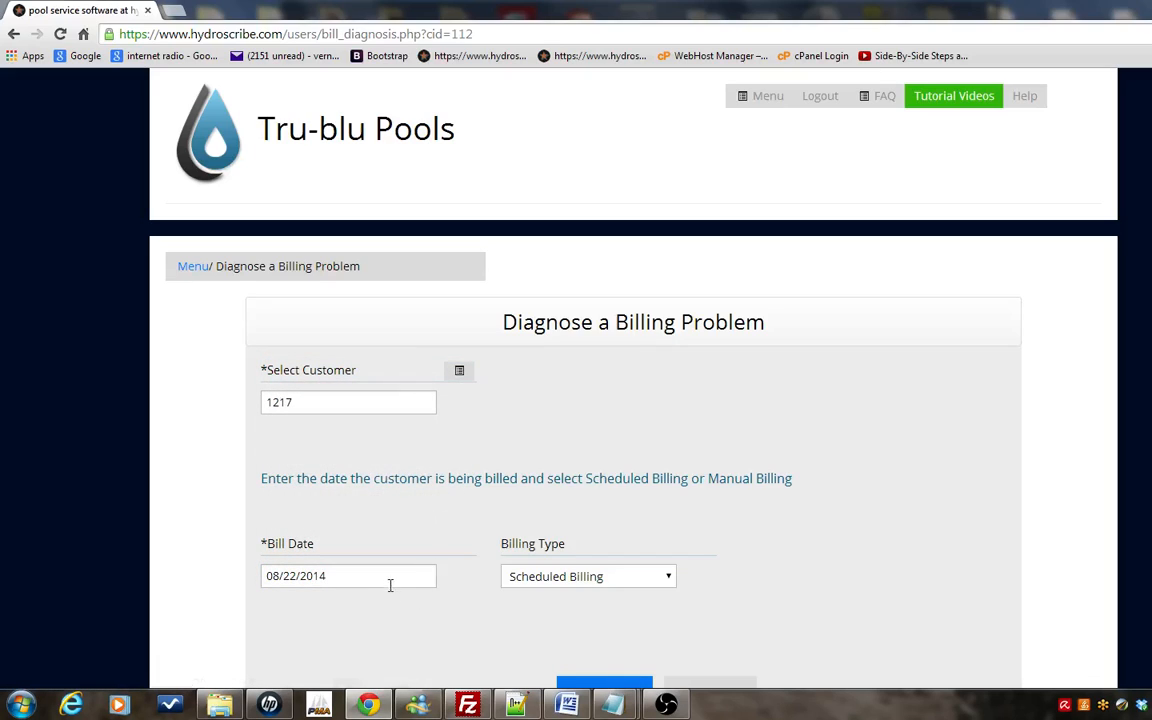
pyautogui.click(672, 585)
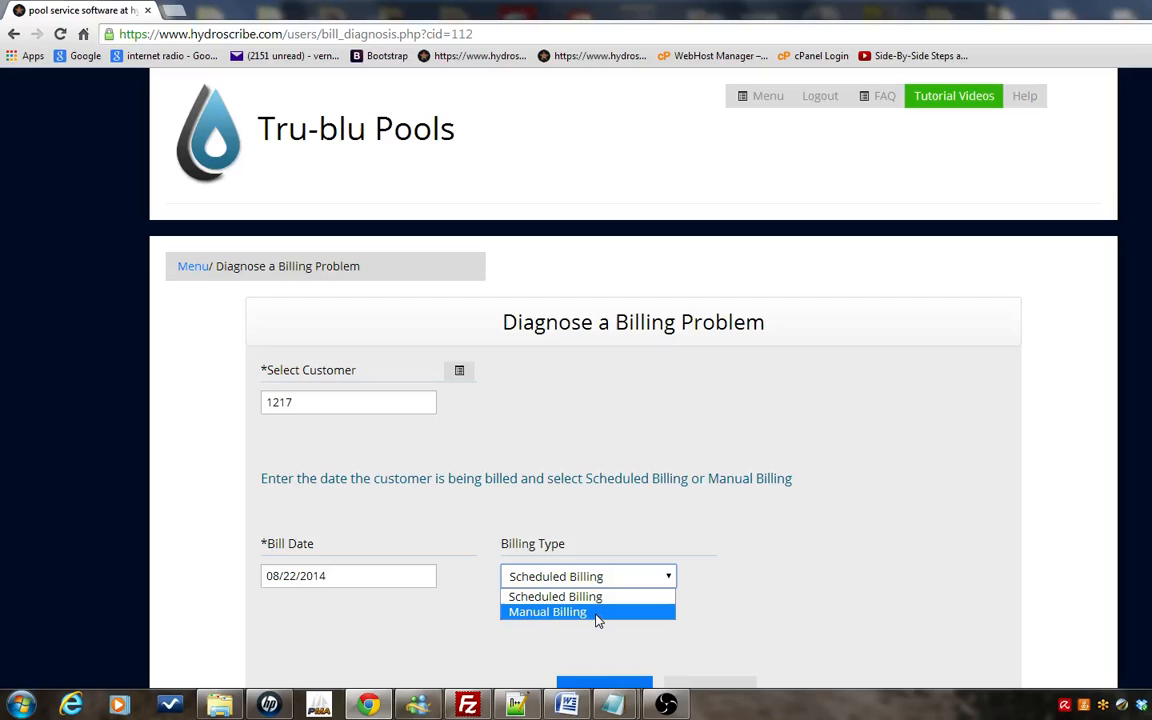
pyautogui.scroll(-2, 633, 380)
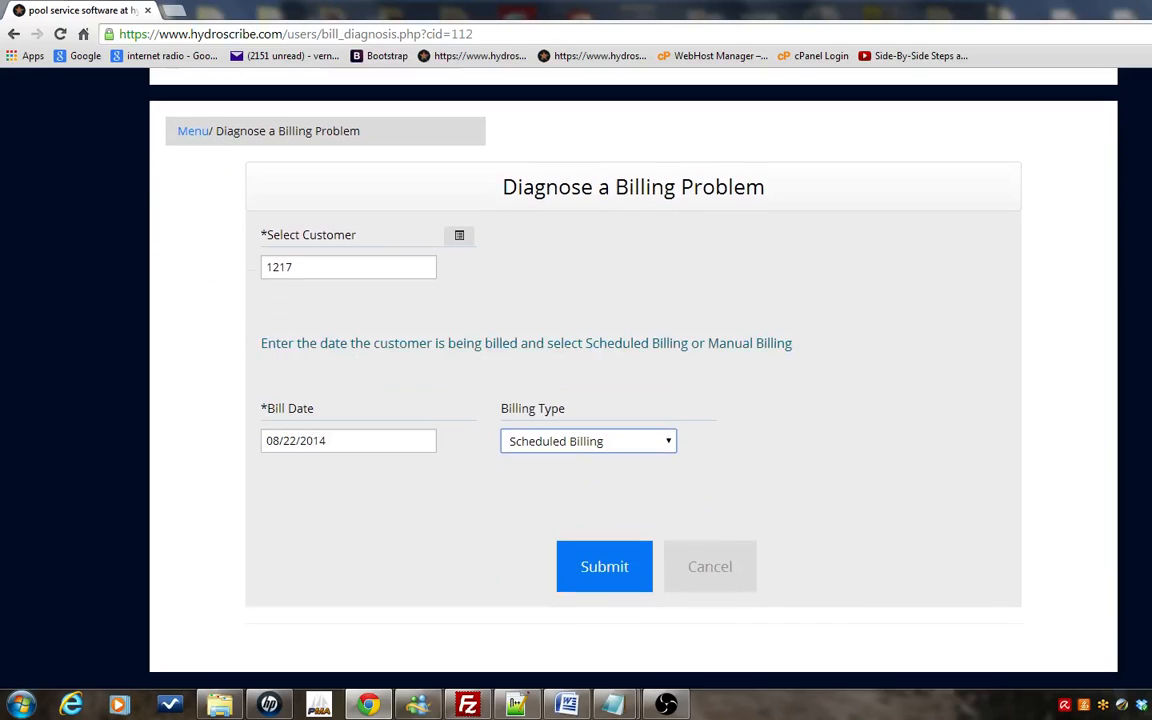
pyautogui.click(608, 583)
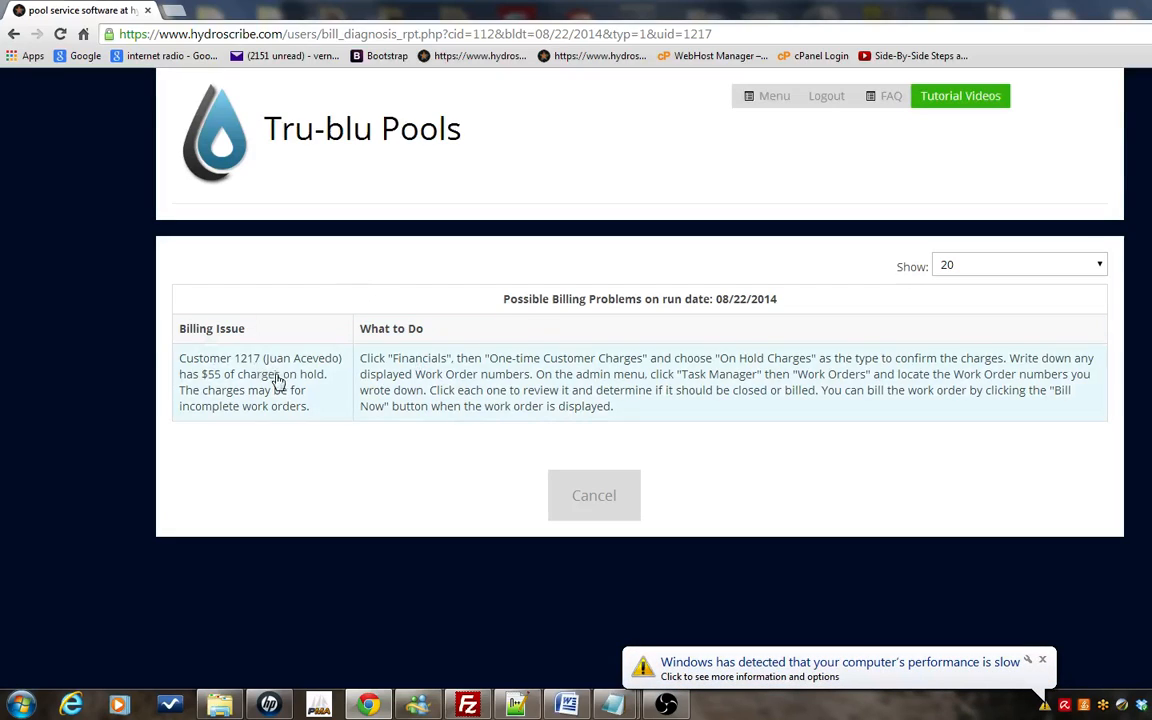
# Step: Close the billing diagnosis results and return to the main menu
pyautogui.click(616, 501)
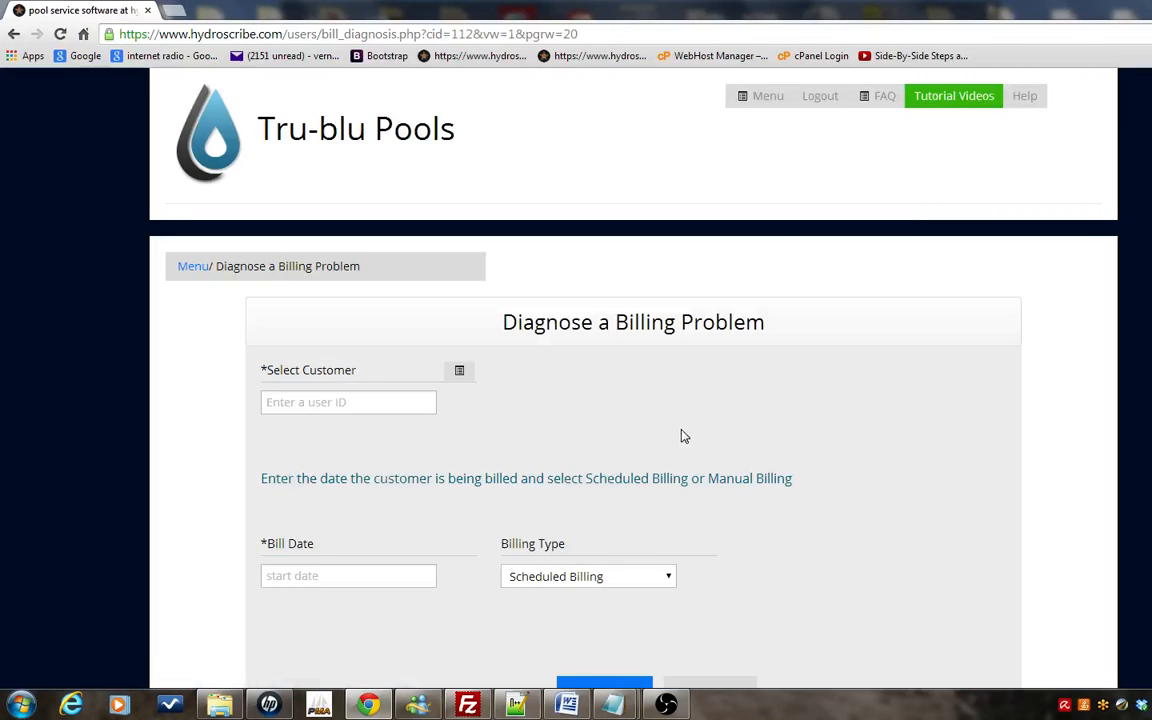
pyautogui.click(193, 270)
pyautogui.scroll(-1, 633, 400)
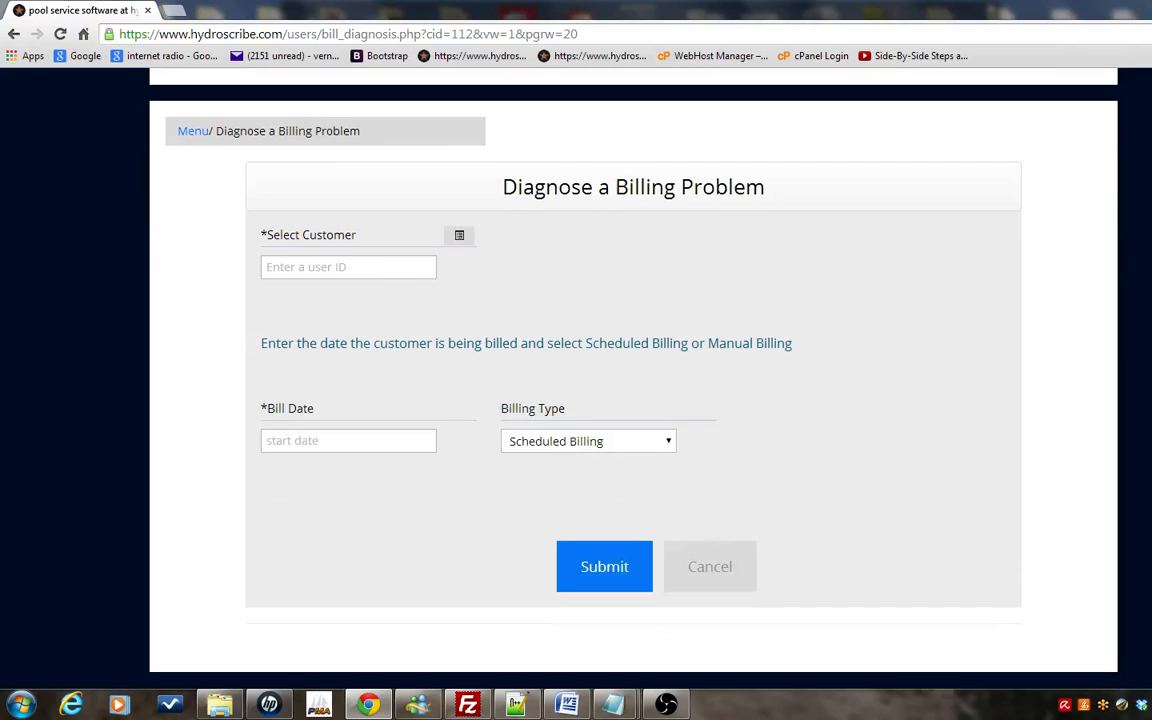
pyautogui.click(190, 132)
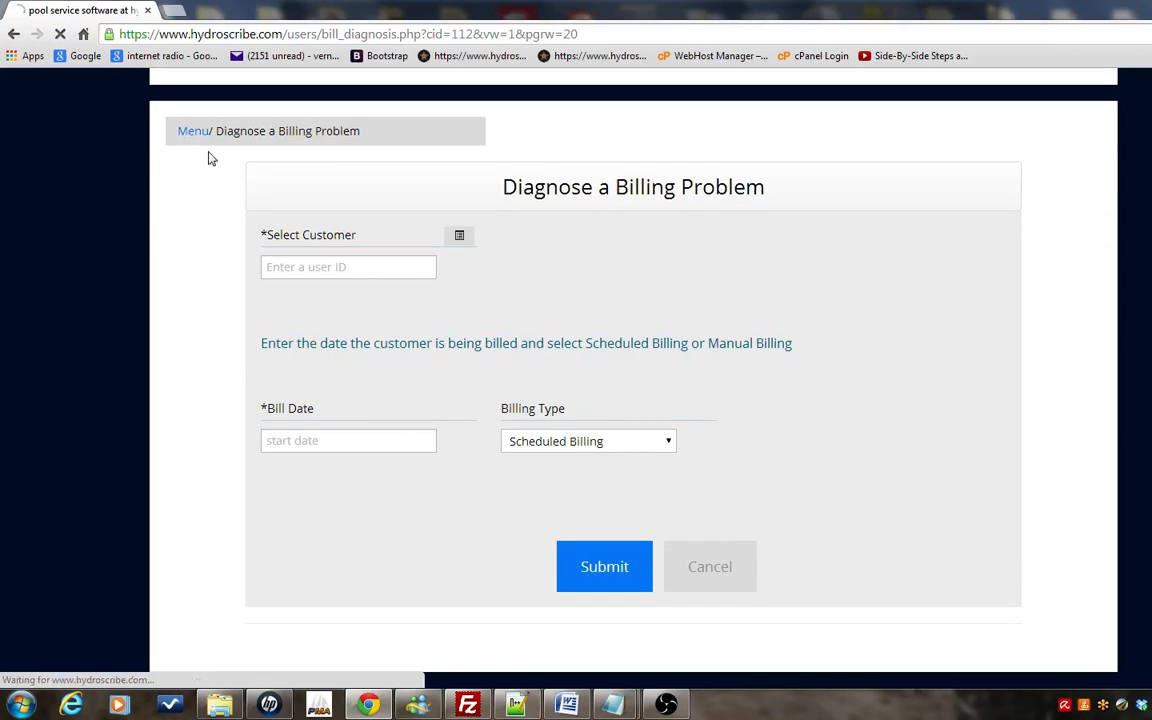
# Step: View the invoices for credit card customers and open the invoice dated 04/02/2014
pyautogui.scroll(-2, 960, 467)
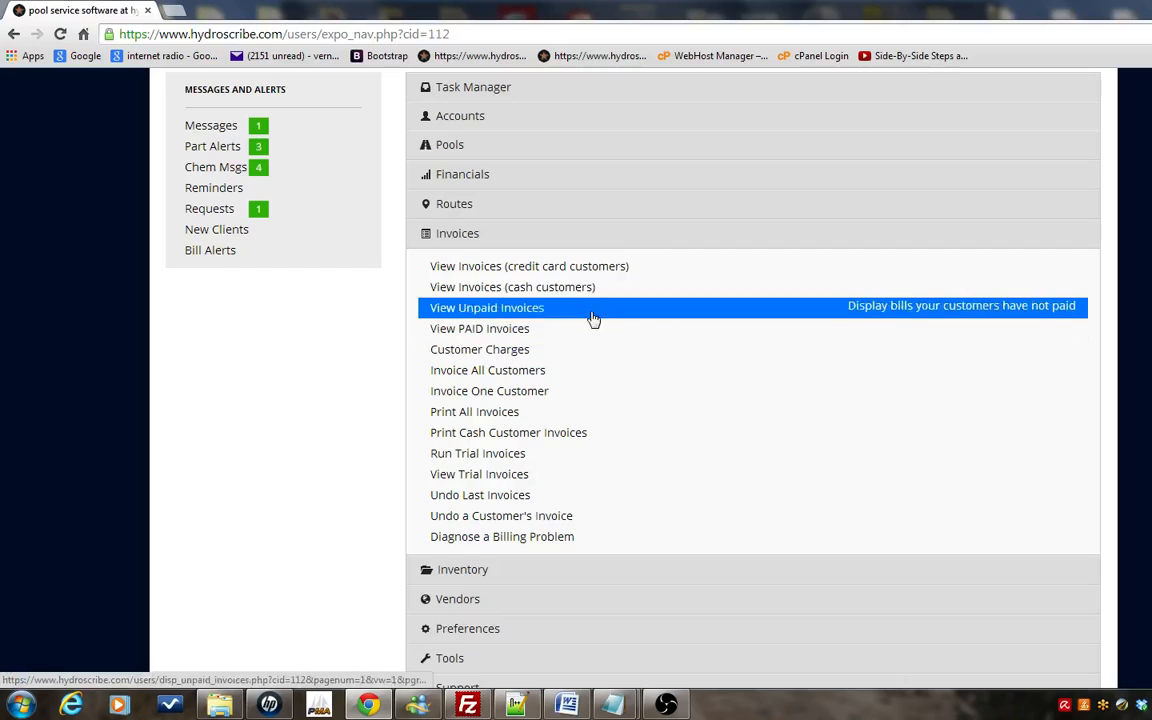
pyautogui.click(528, 268)
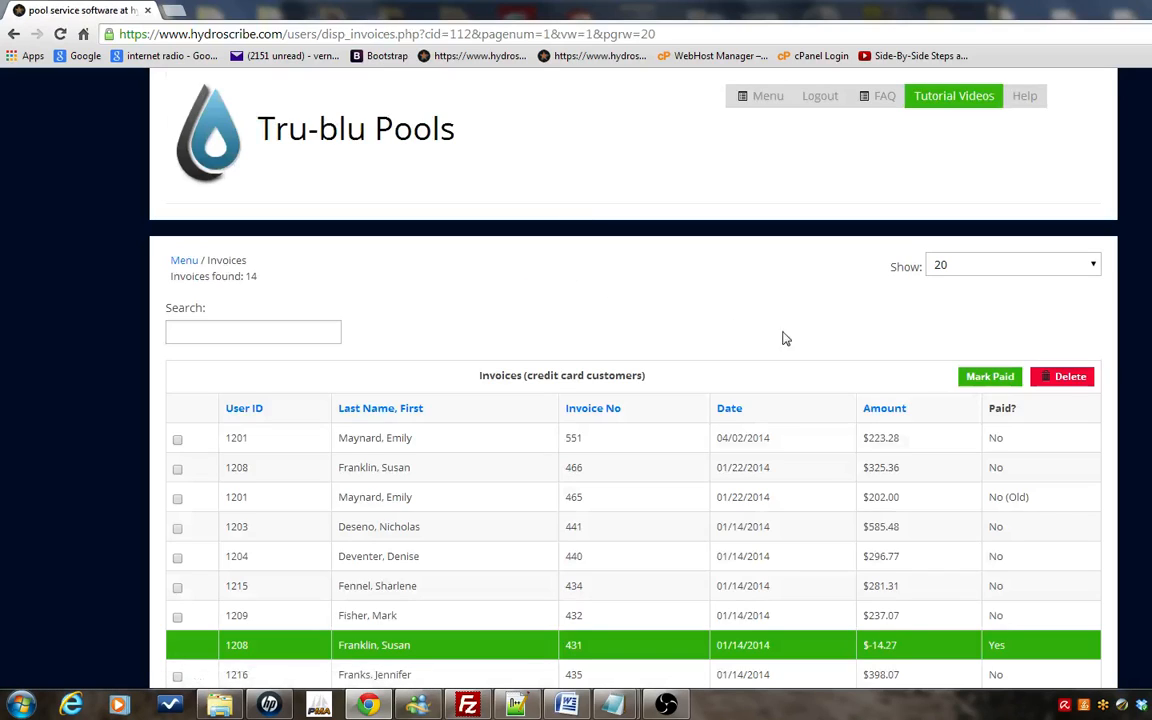
pyautogui.scroll(-3, 633, 400)
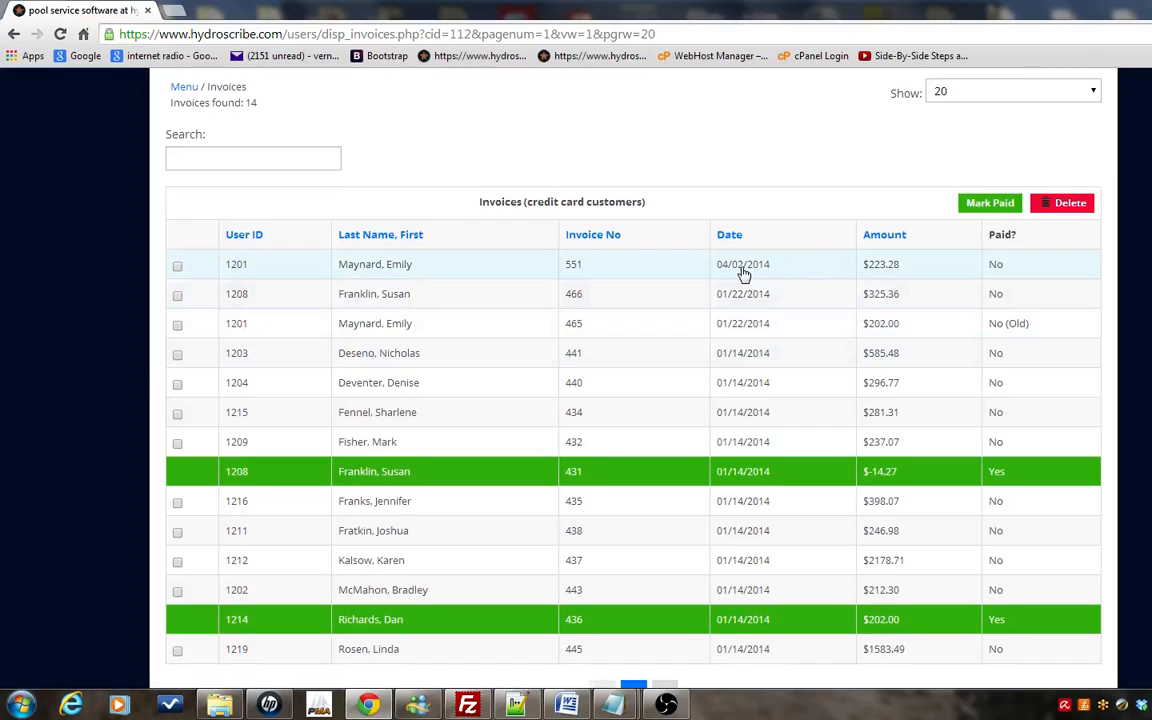
pyautogui.click(743, 272)
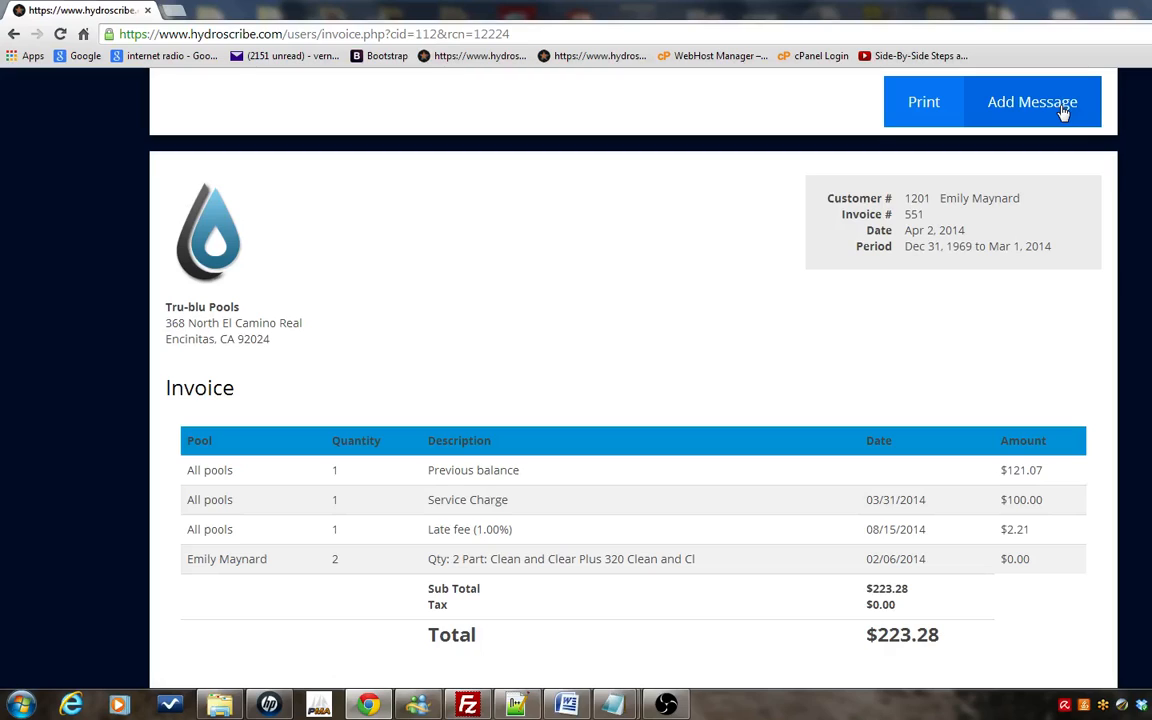
# Step: Generate the printable version of the invoice and examine its Return With Payment section, including the company's payment address, phone and e-mail
pyautogui.click(922, 102)
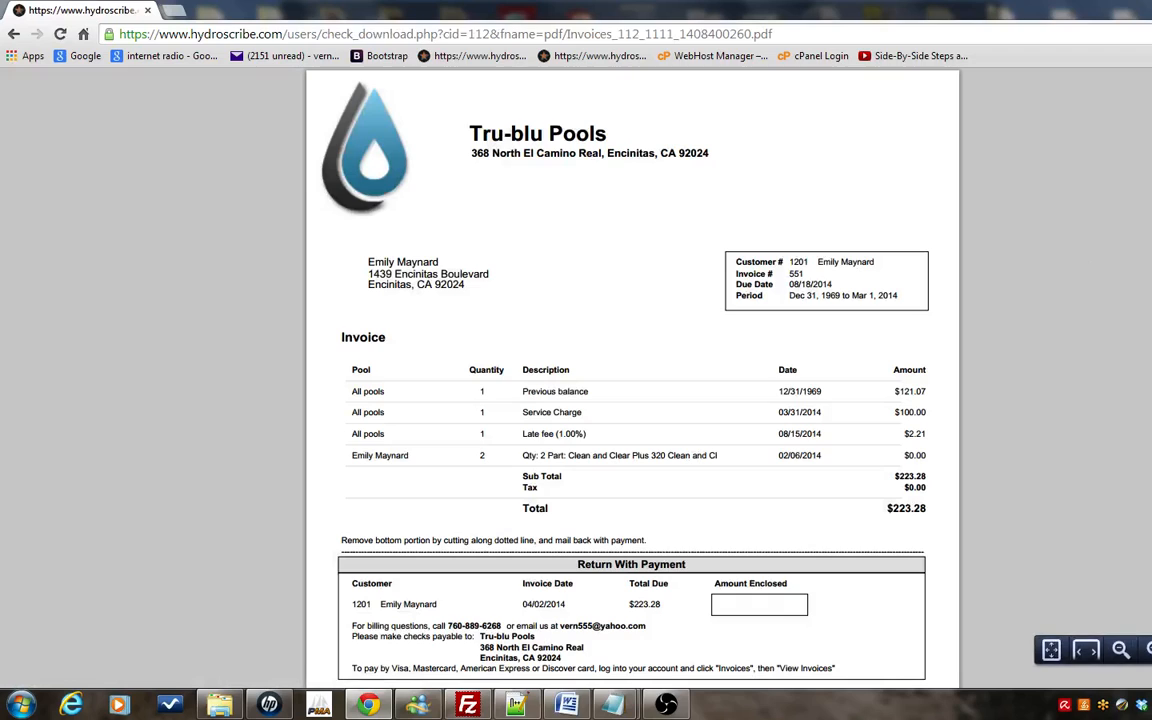
pyautogui.scroll(-3, 632, 380)
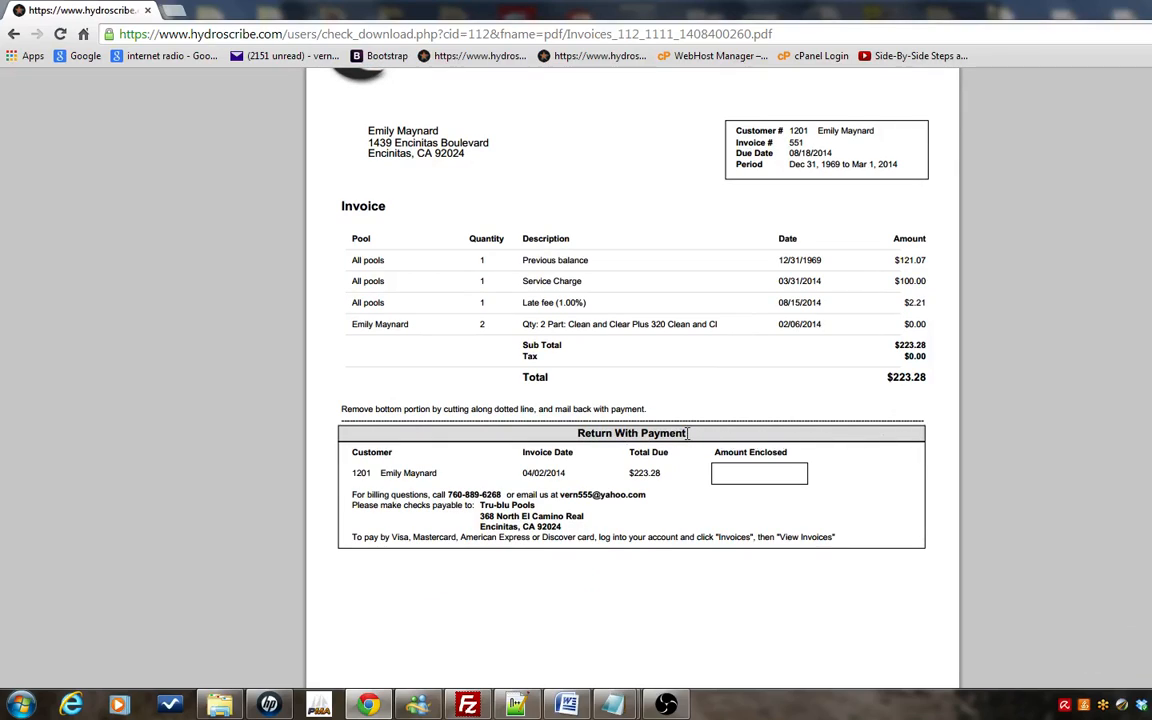
pyautogui.moveTo(687, 433); pyautogui.dragTo(577, 433)
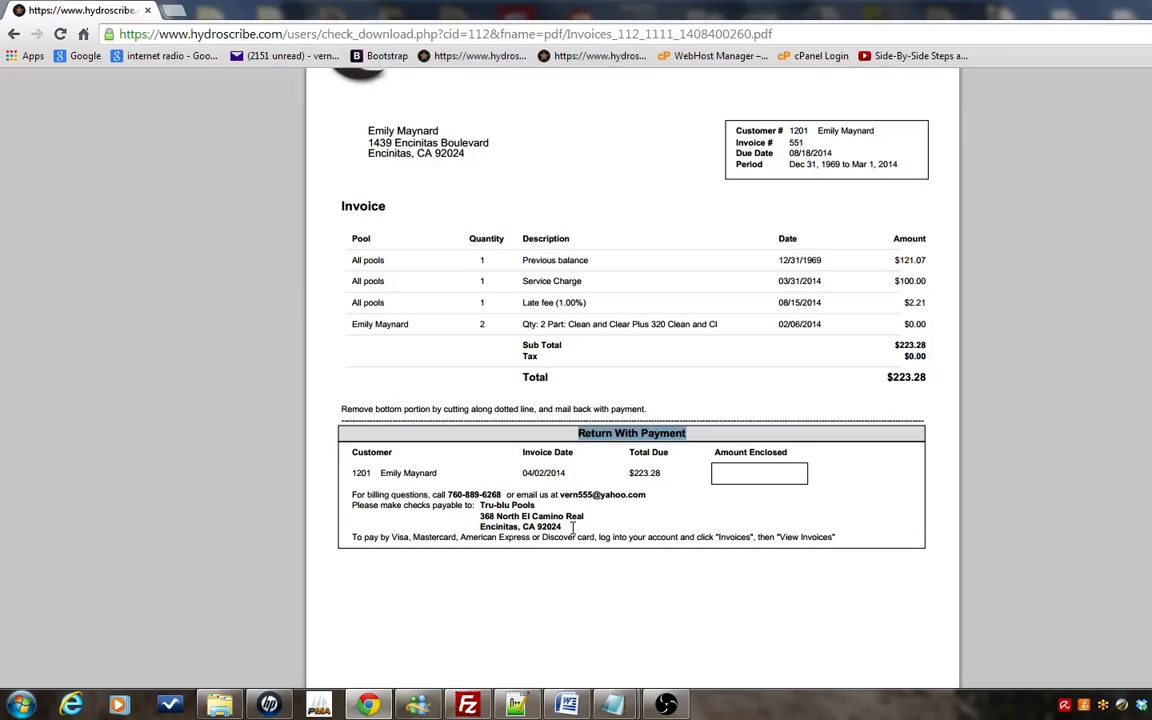
pyautogui.click(557, 526)
pyautogui.moveTo(559, 526); pyautogui.dragTo(481, 505)
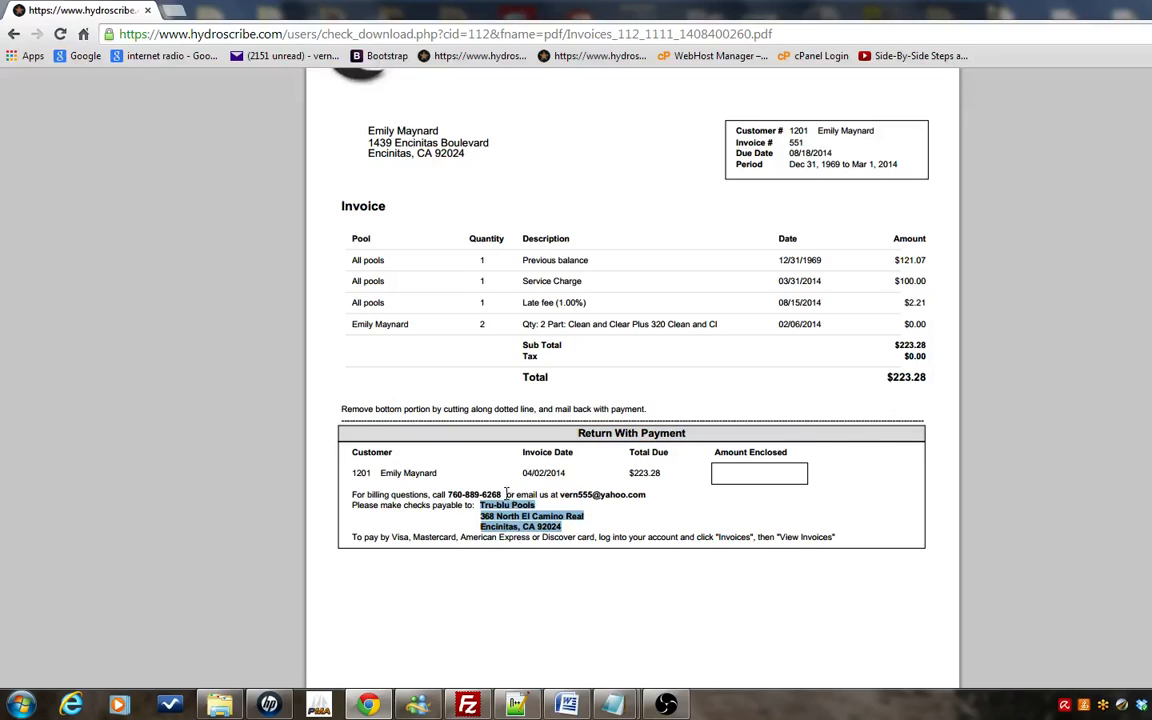
pyautogui.moveTo(504, 494); pyautogui.dragTo(448, 494)
pyautogui.moveTo(648, 494); pyautogui.dragTo(554, 493)
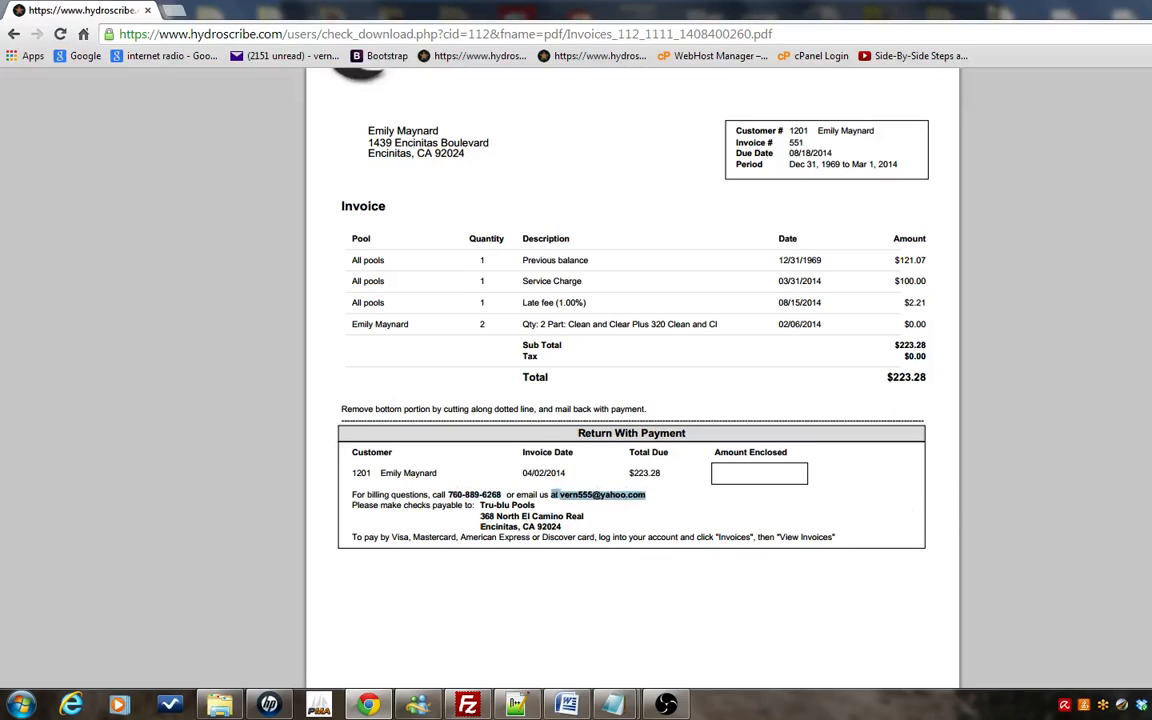
# Step: Leave the printable invoice and its on-screen version, returning to the list of invoices for credit card customers
pyautogui.scroll(3, 630, 380)
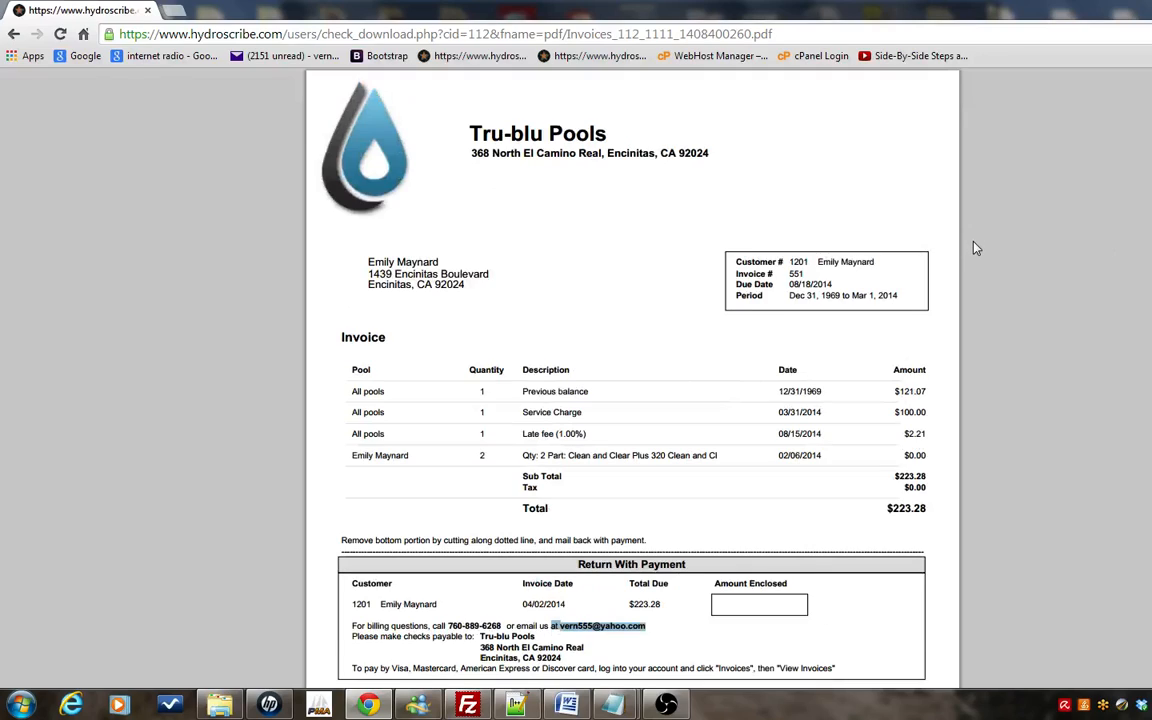
pyautogui.hotkey('alt', 'Left')
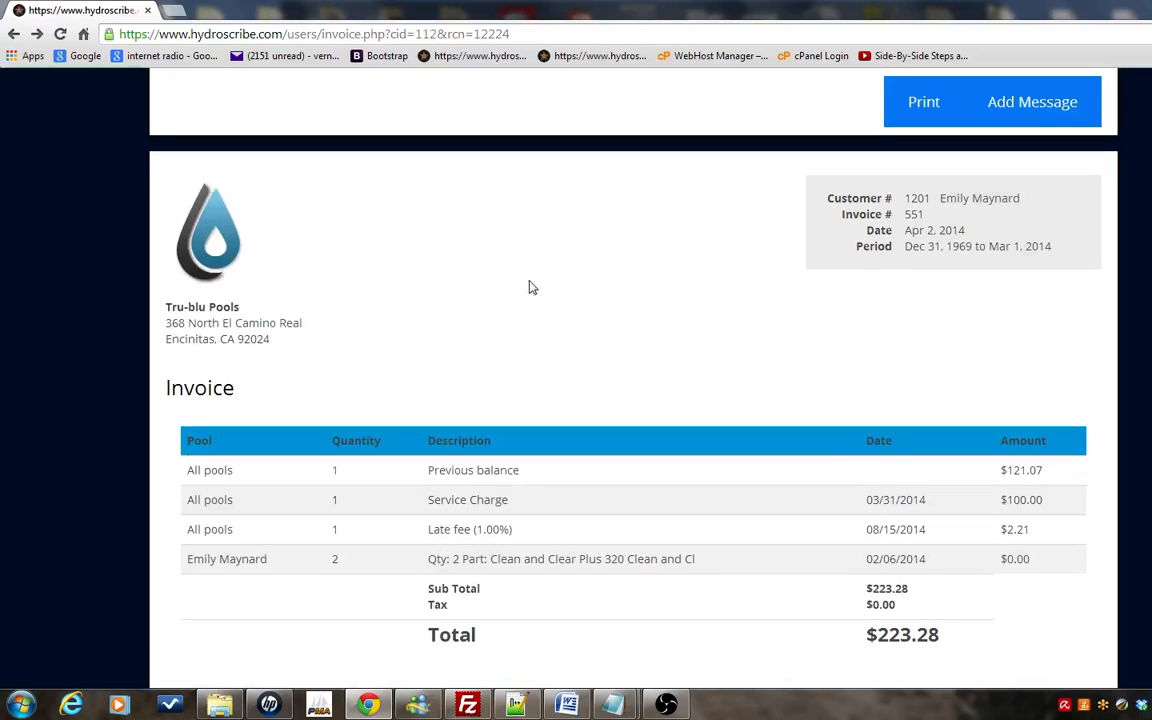
pyautogui.scroll(-3, 633, 380)
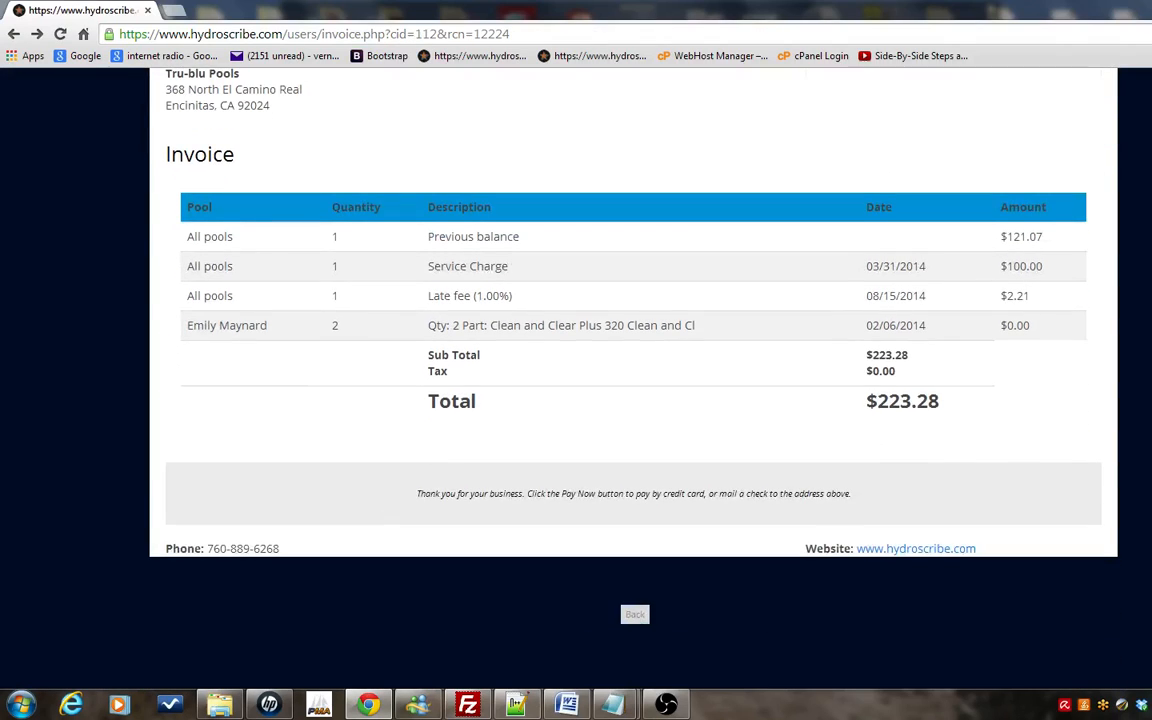
pyautogui.click(633, 617)
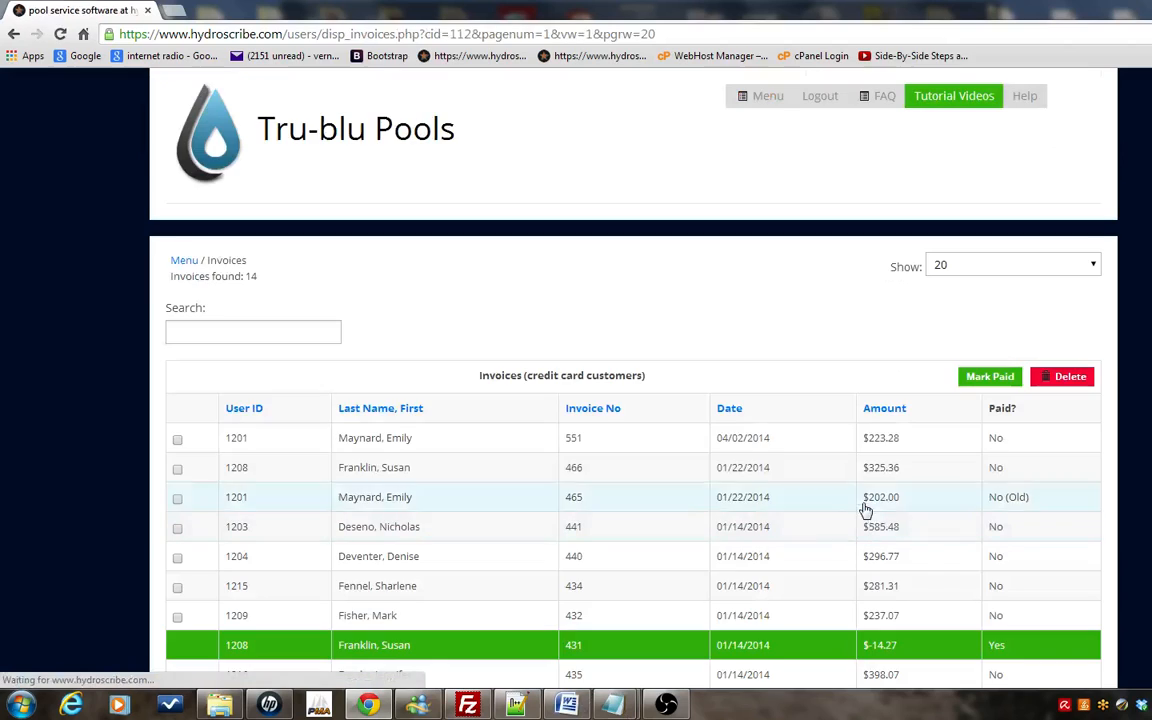
# Step: Return to the main menu and collapse its Invoices section
pyautogui.click(184, 261)
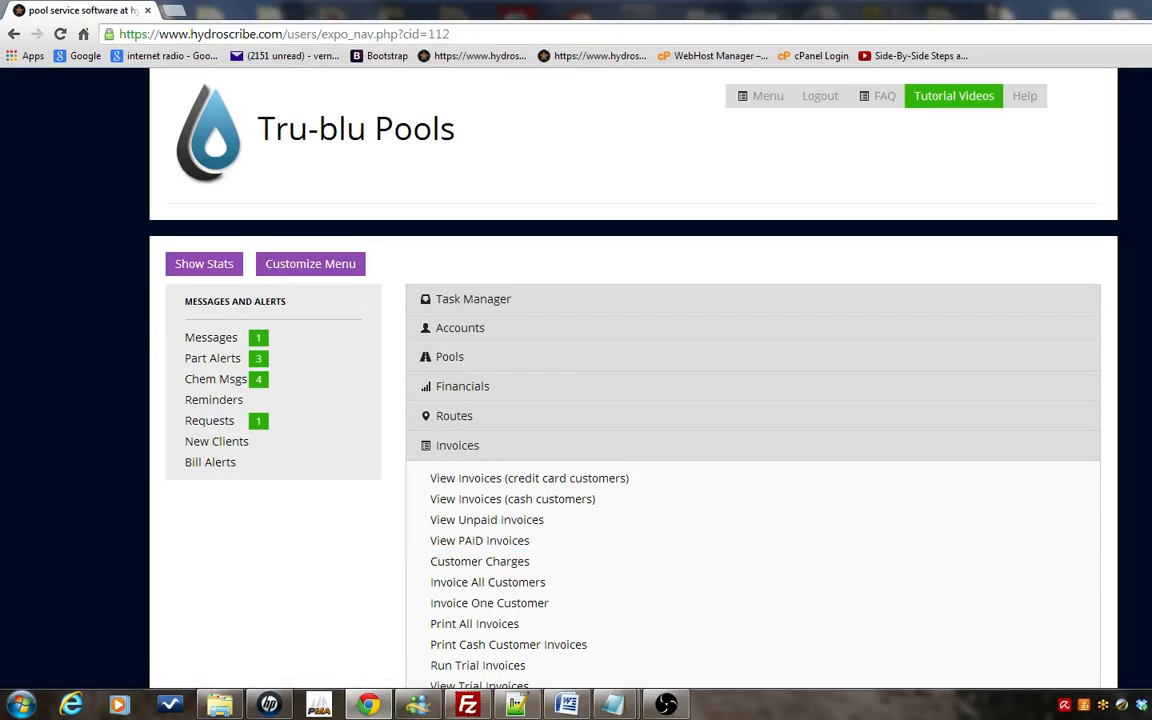
pyautogui.scroll(-2, 633, 400)
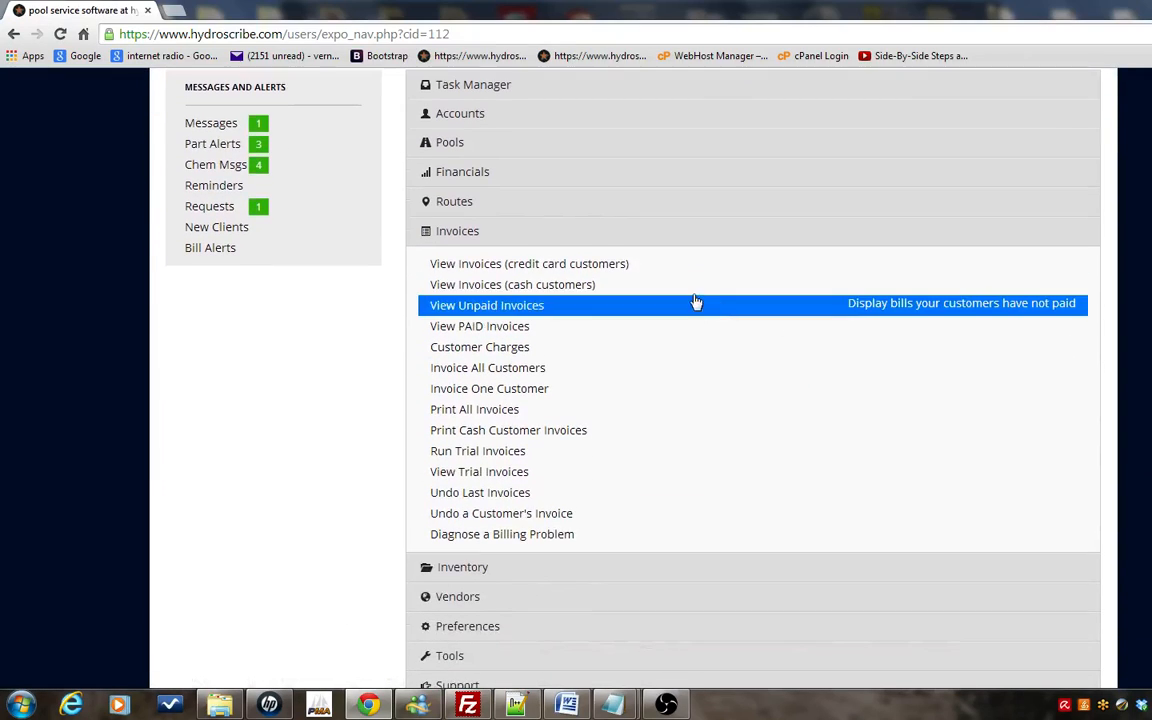
pyautogui.click(668, 233)
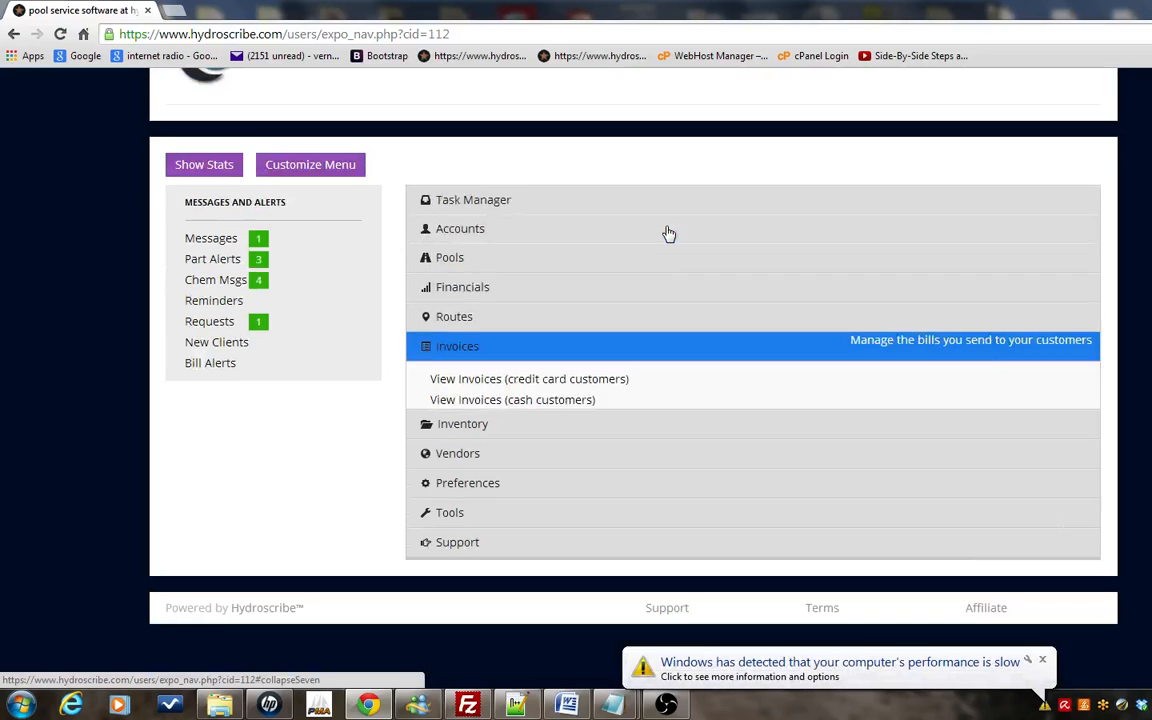